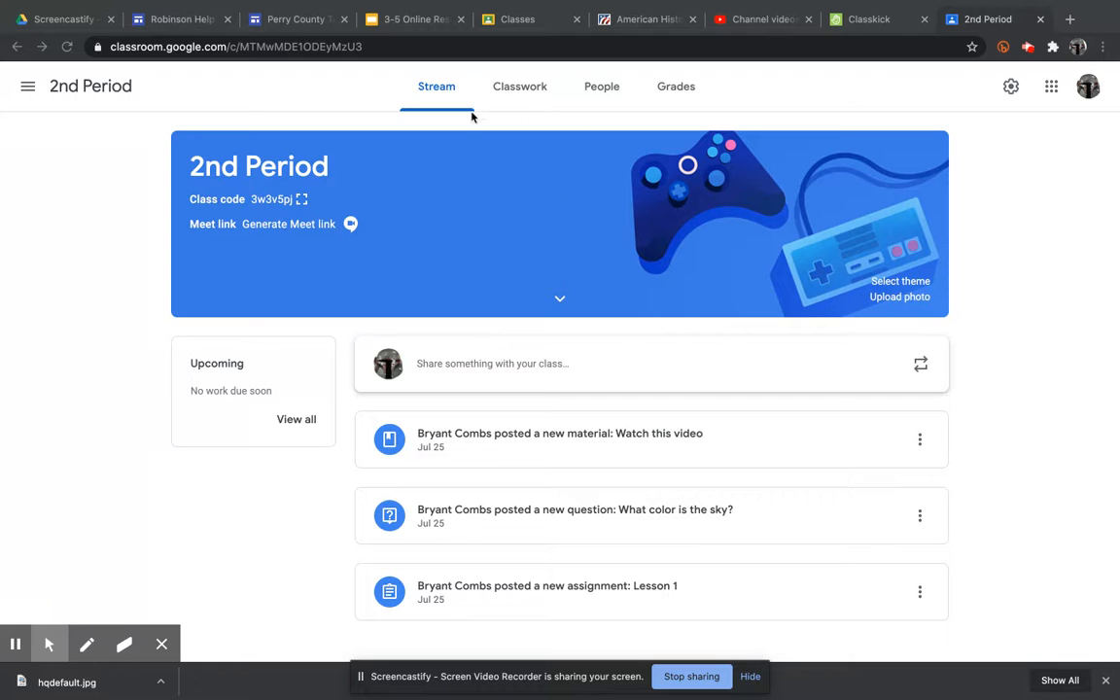
- Display the 2nd Period class code enlarged, close it, and view the class's teacher and student roster
left_click(302, 202)
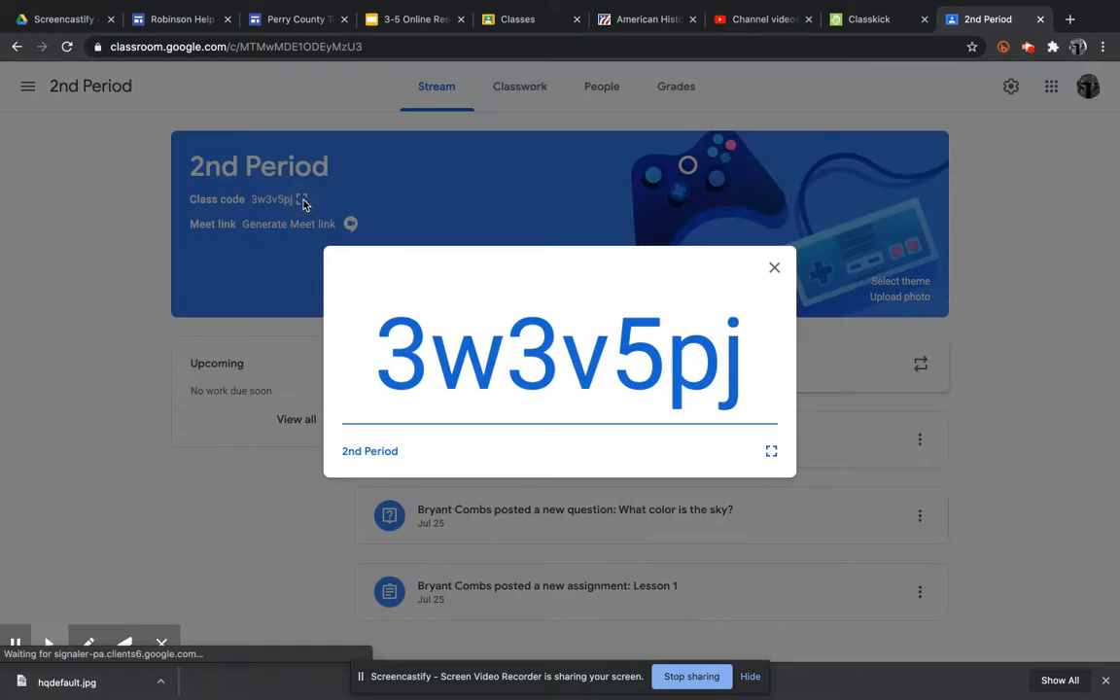
left_click(773, 267)
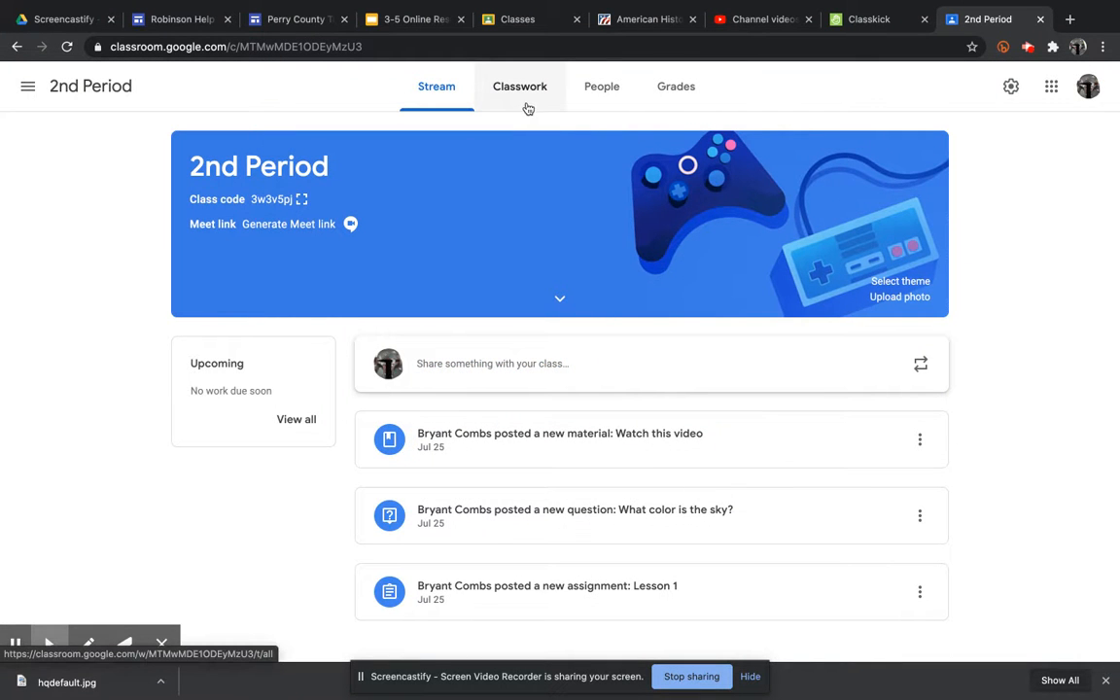
left_click(606, 92)
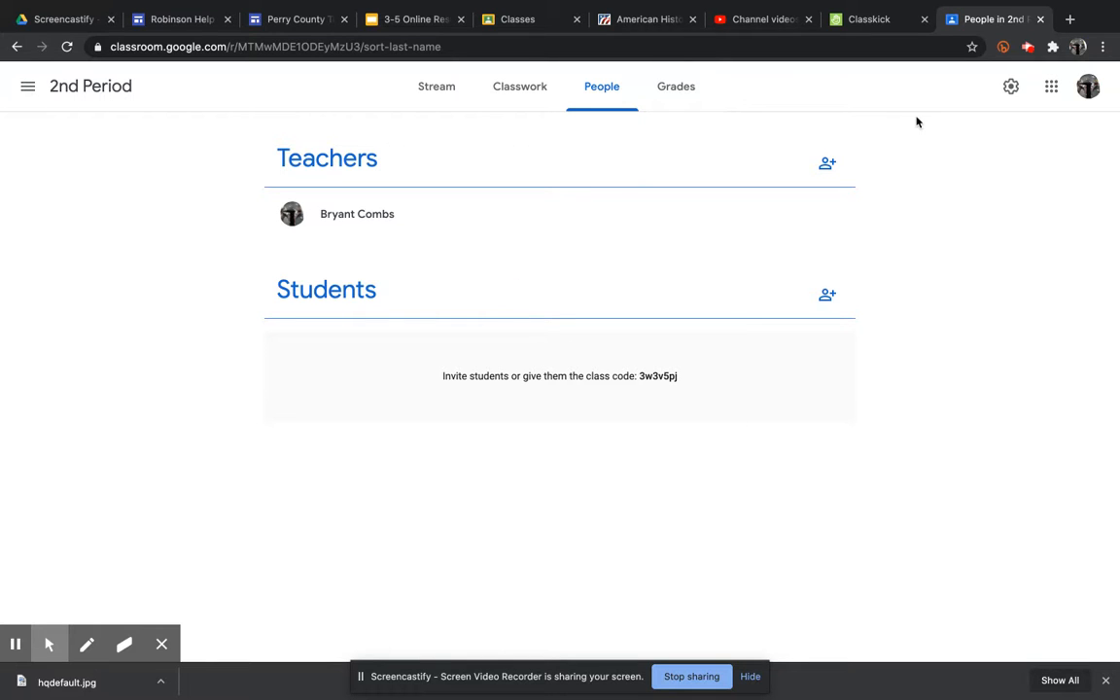
- Look at the 2nd Period class settings and at the list of Google apps
left_click(1013, 88)
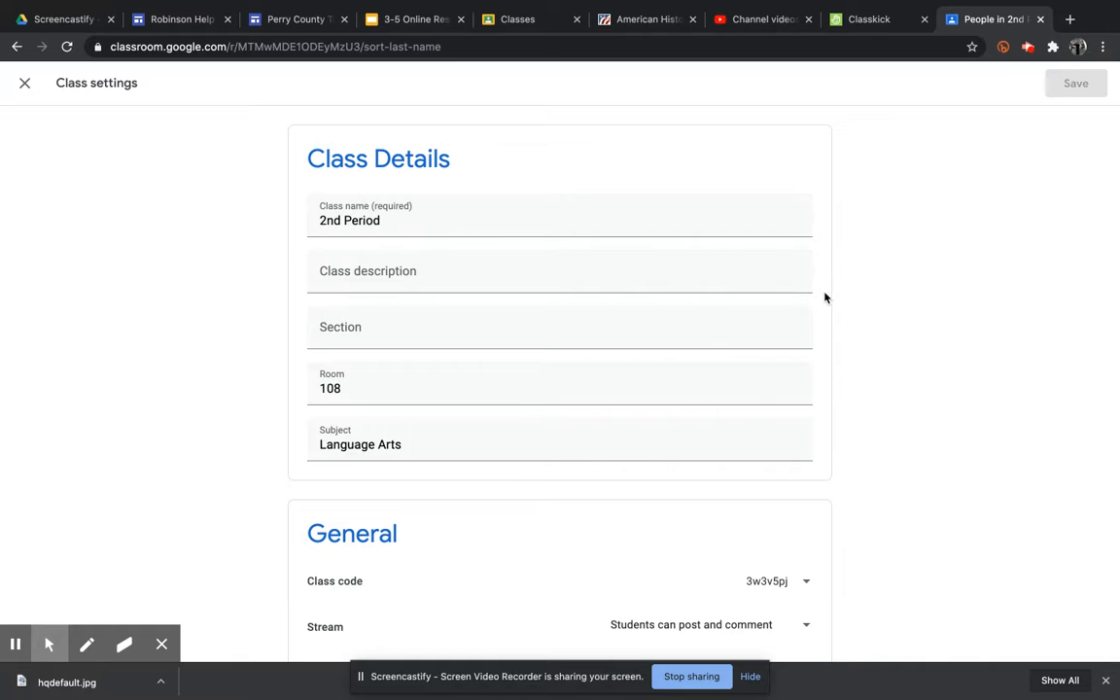
left_click(23, 88)
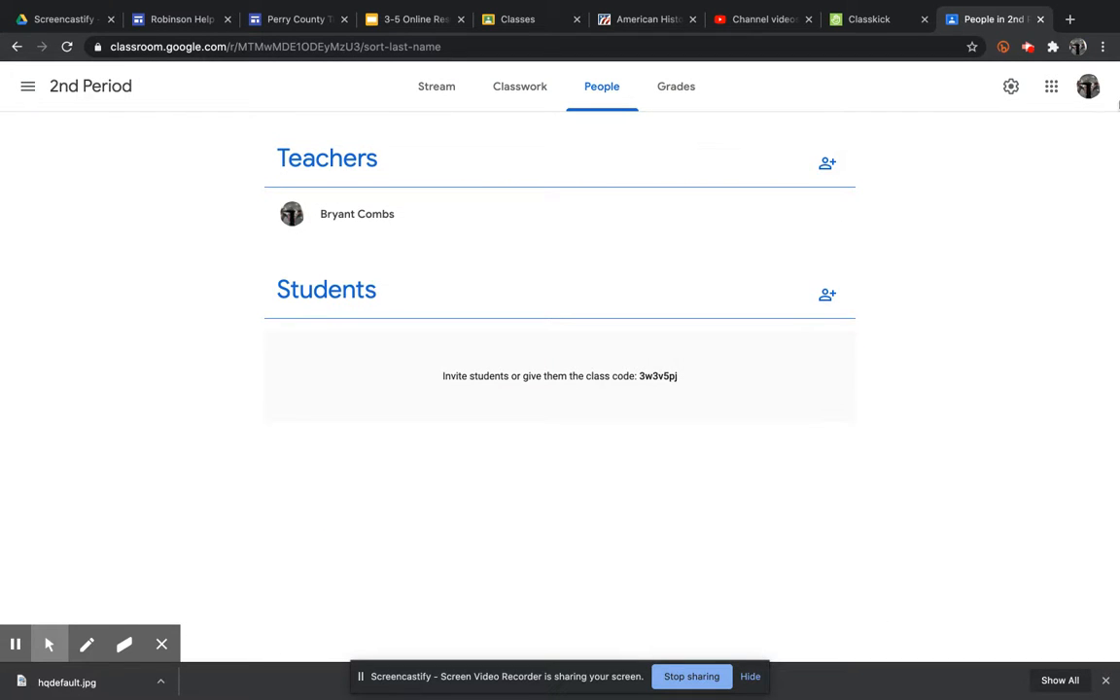
left_click(1052, 91)
left_click(1052, 91)
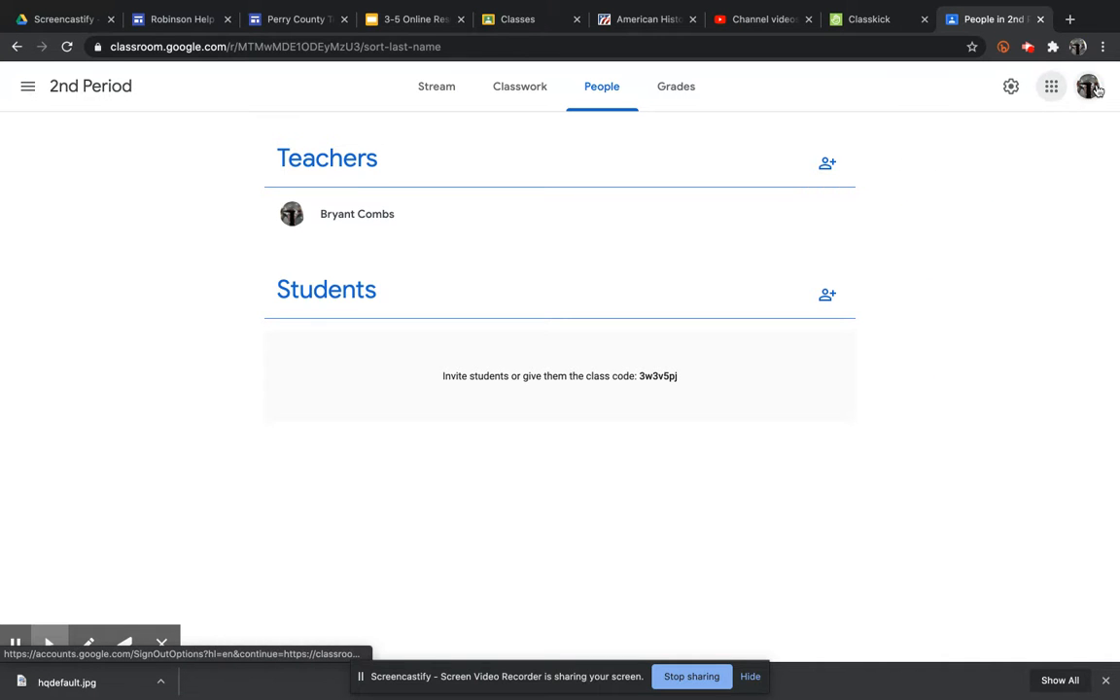
- Reset the class code in the 2nd Period class settings
left_click(1010, 88)
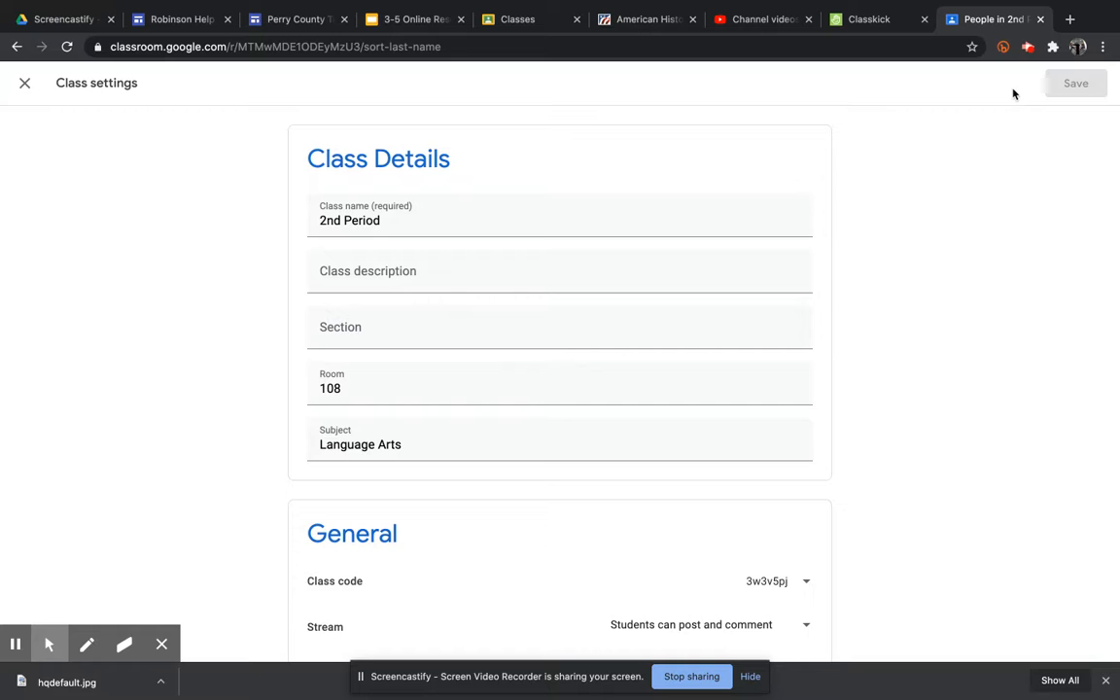
left_click(992, 193)
left_click(750, 677)
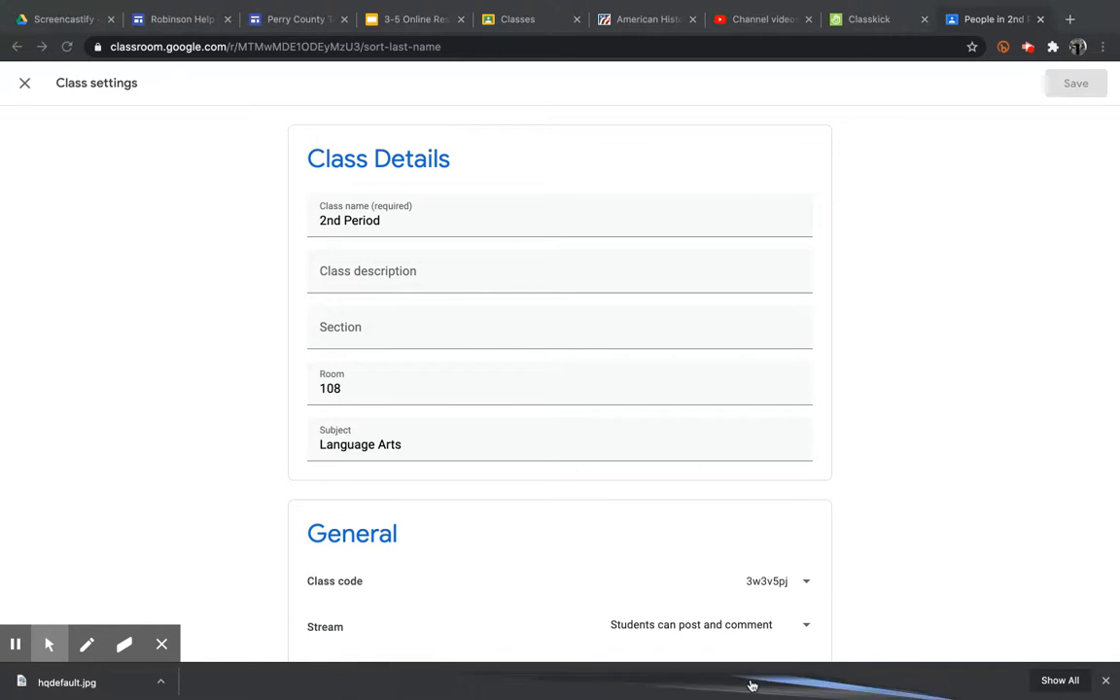
left_click(807, 584)
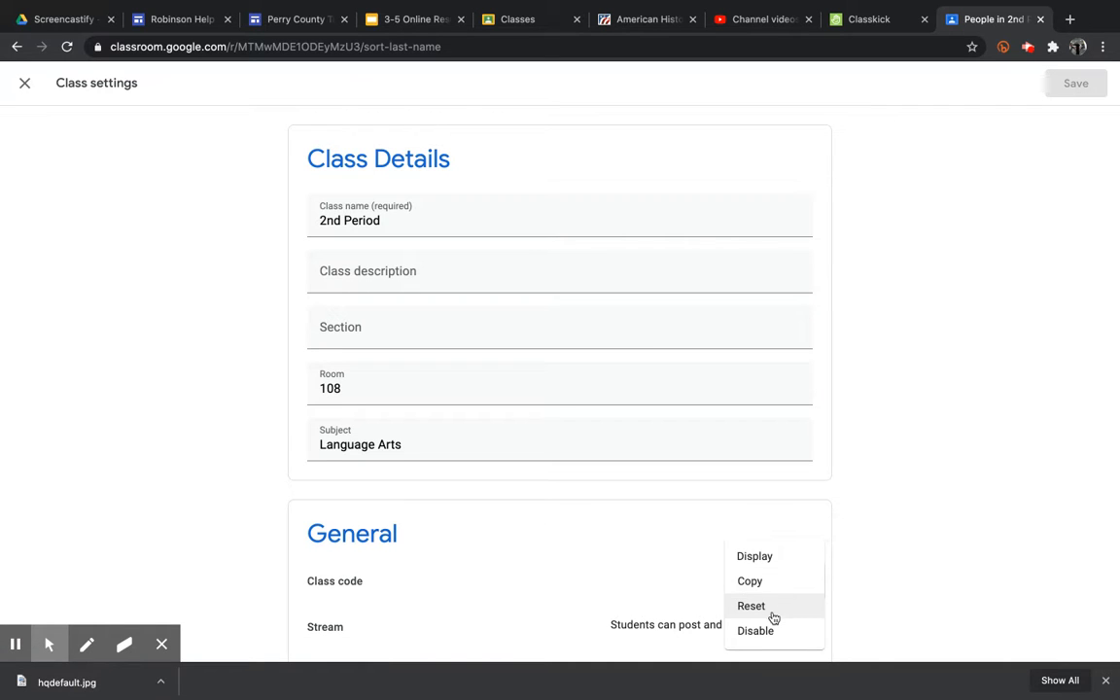
left_click(776, 616)
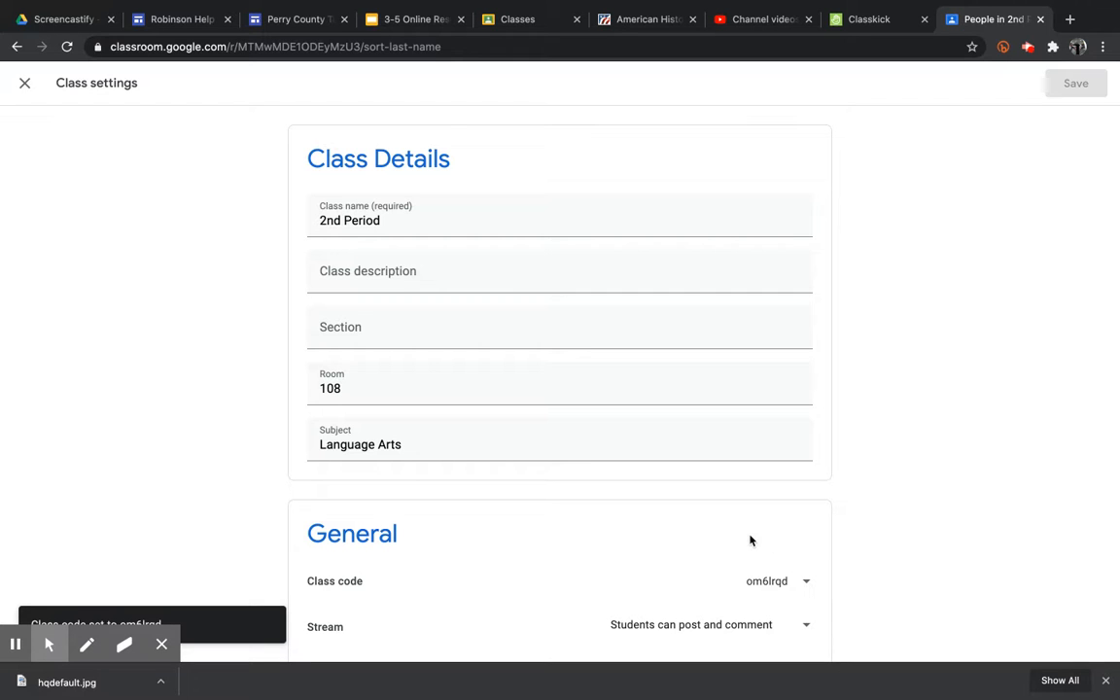
left_click(880, 521)
- Check the Stream posting permission options, leave the class settings, and return to the class Stream
left_click(701, 638)
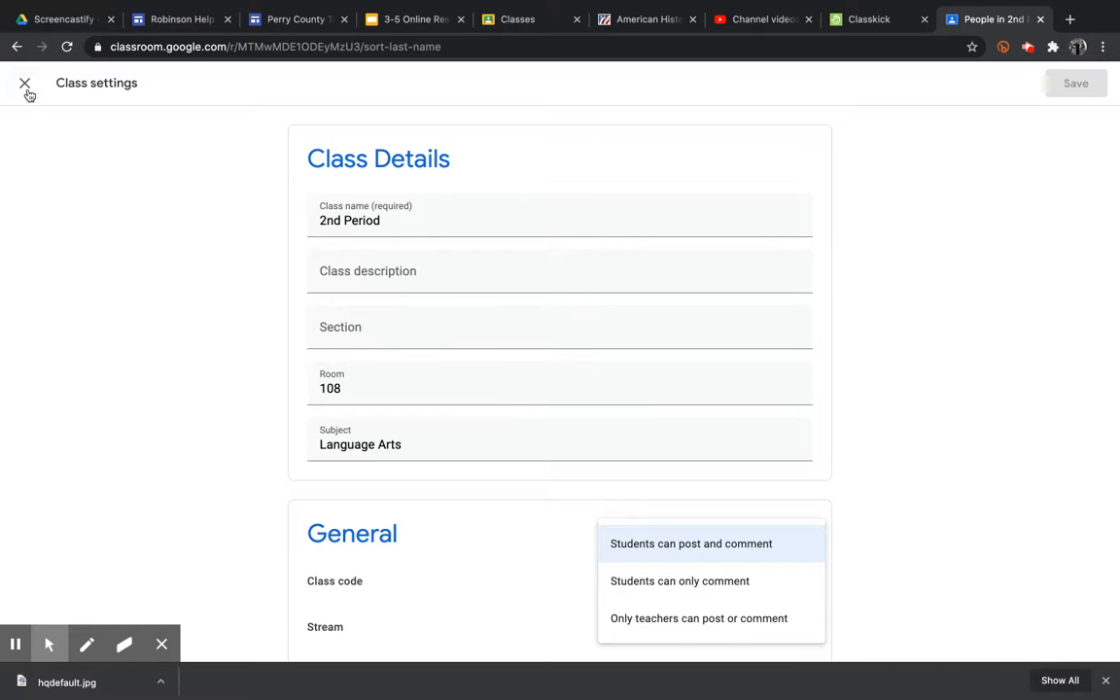
left_click(24, 84)
left_click(435, 97)
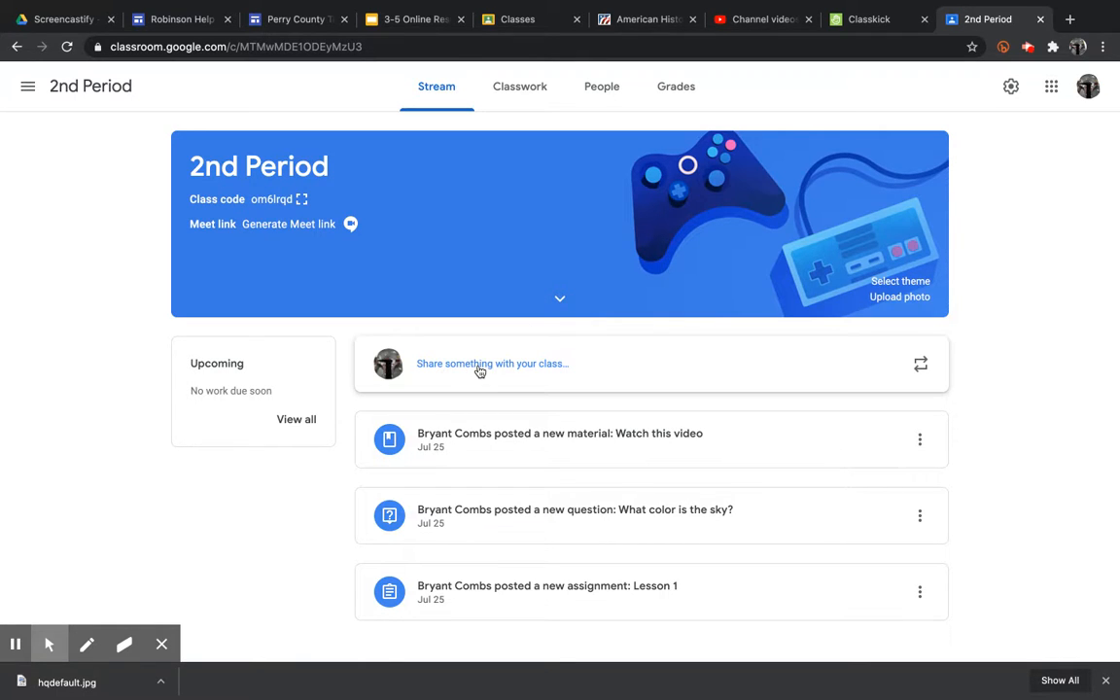
- Set the Stream permission to "Students can only comment" in the class settings and save
left_click(1010, 86)
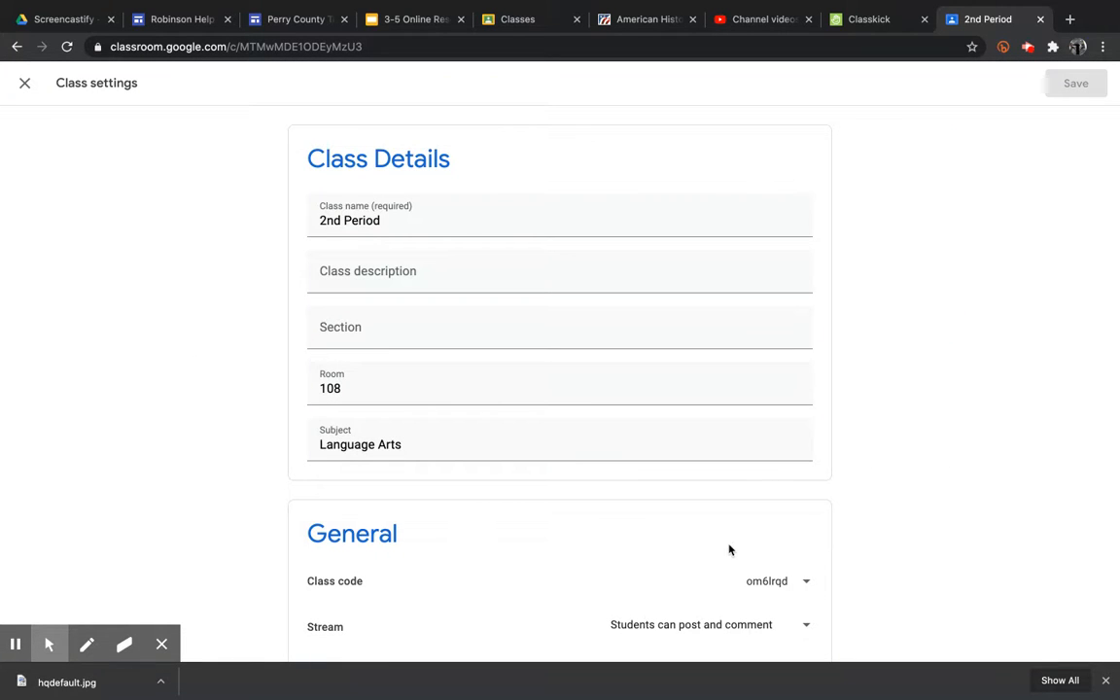
left_click(715, 625)
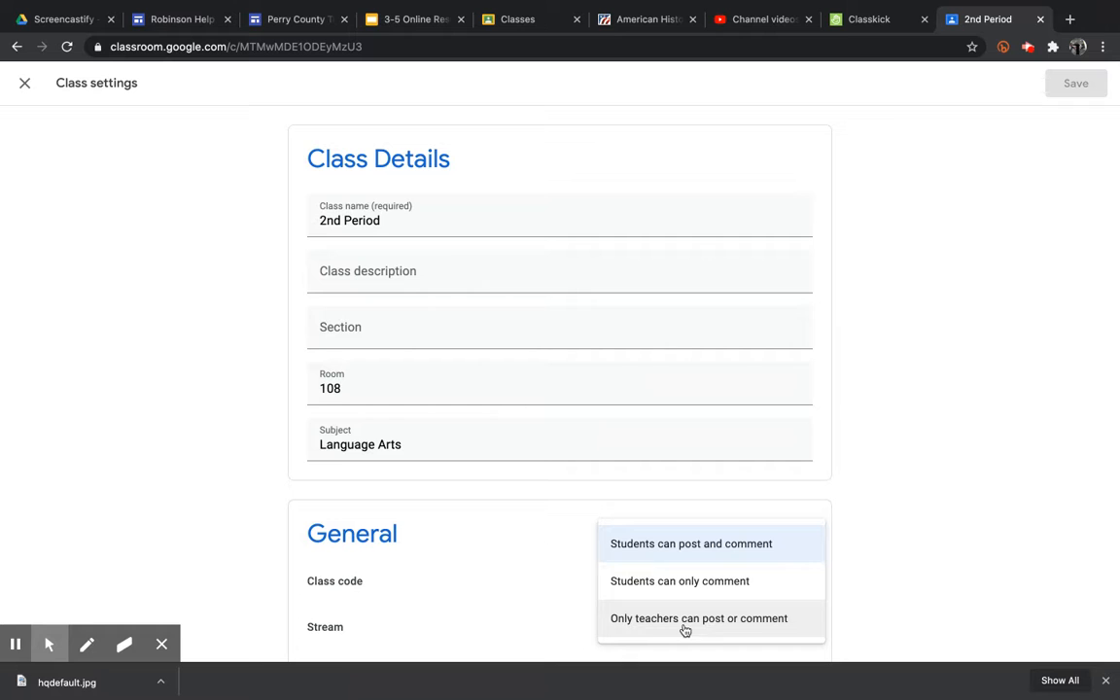
left_click(689, 586)
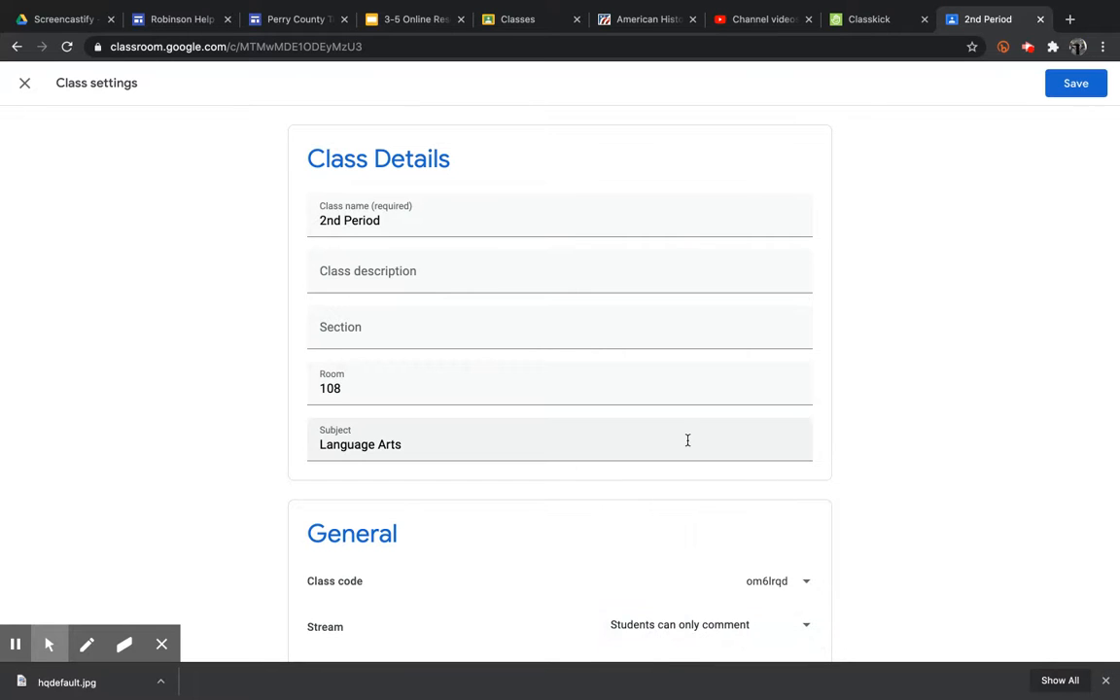
left_click(1072, 83)
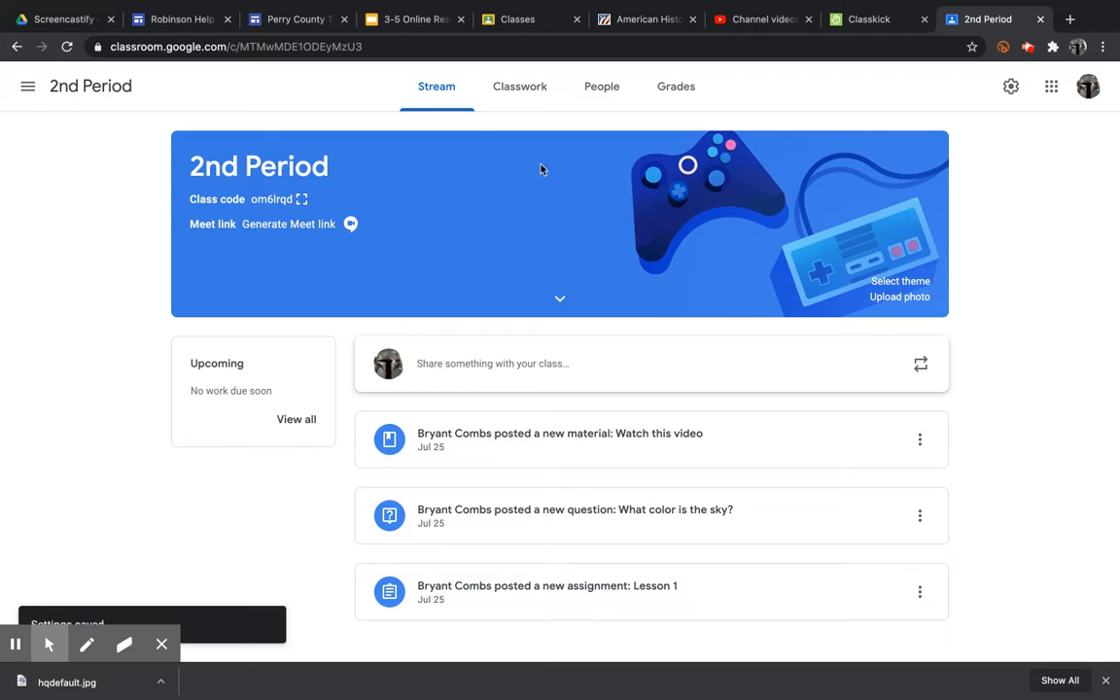
- Start a new assignment in the 2nd Period Classwork and attach a newly created Google Docs document
left_click(525, 92)
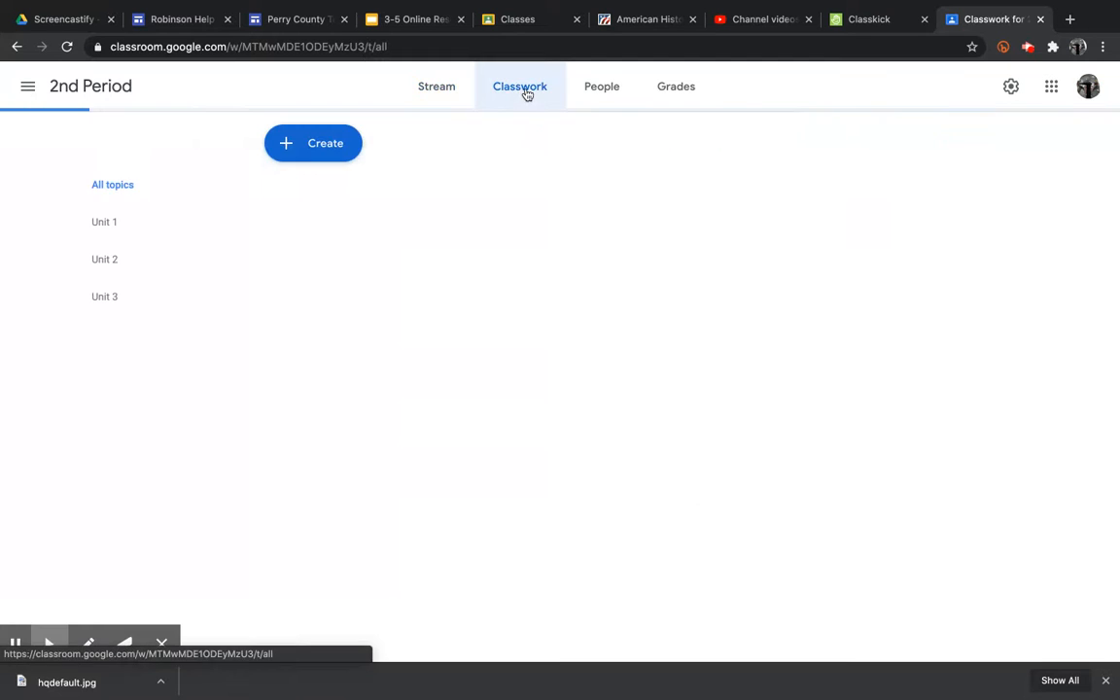
left_click(318, 156)
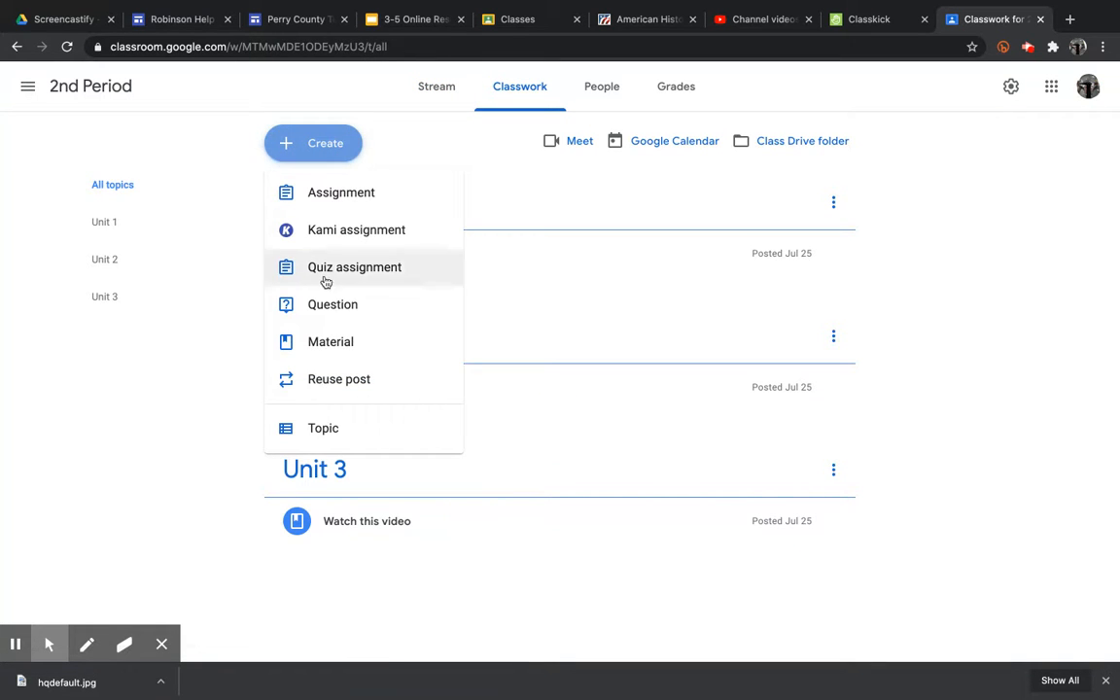
left_click(339, 199)
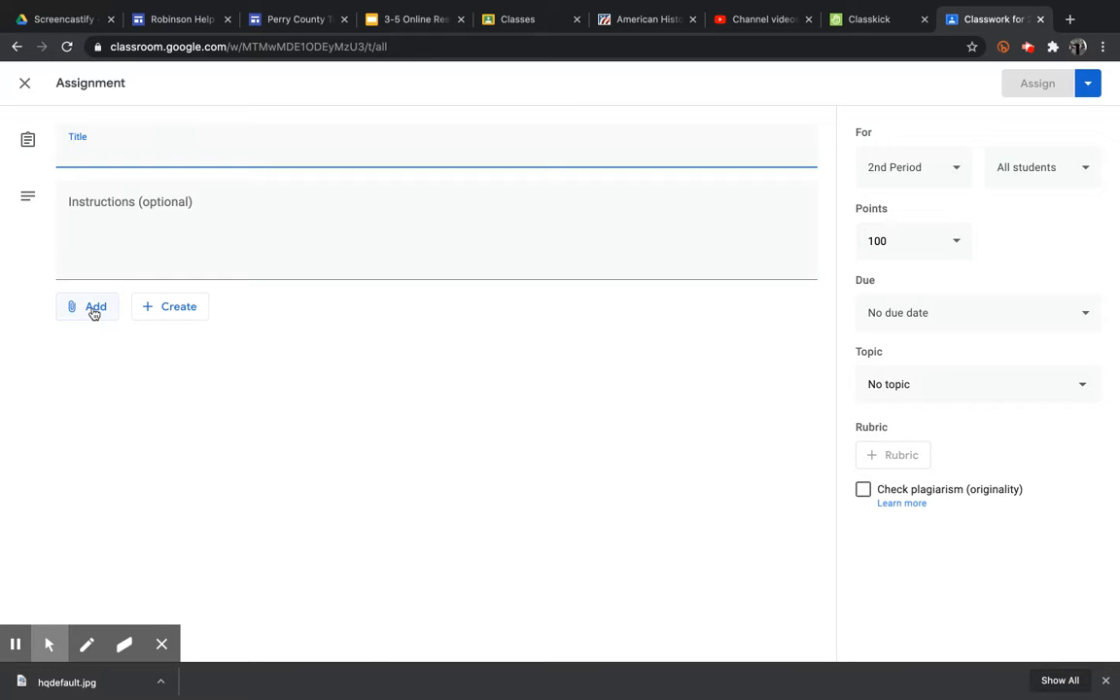
left_click(177, 310)
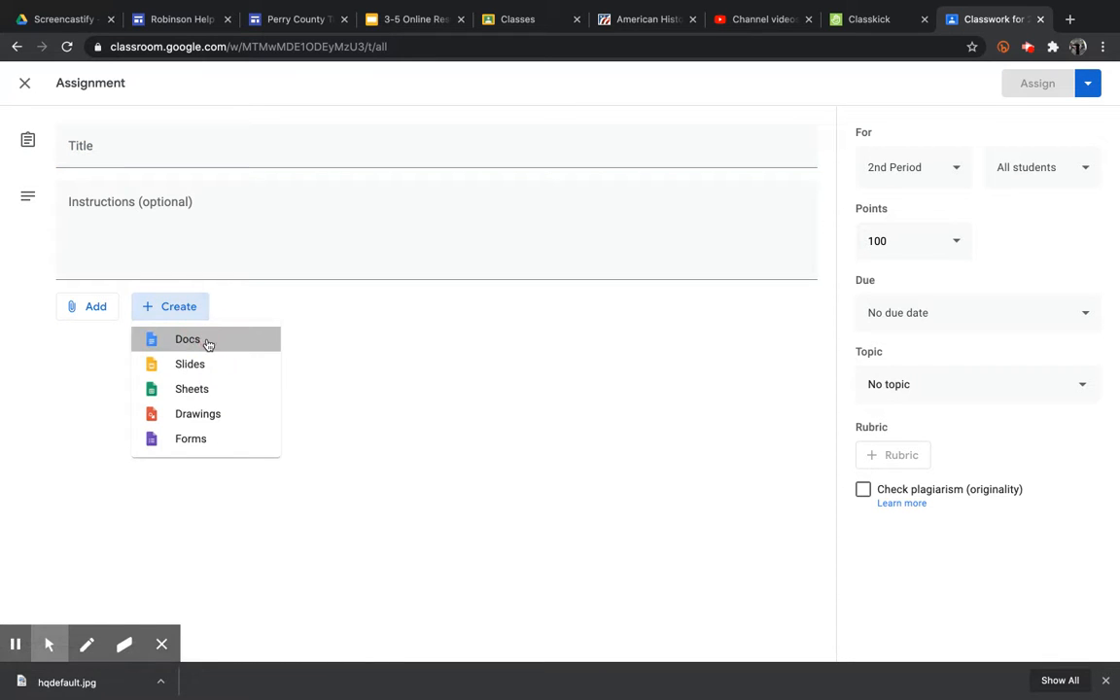
left_click(206, 342)
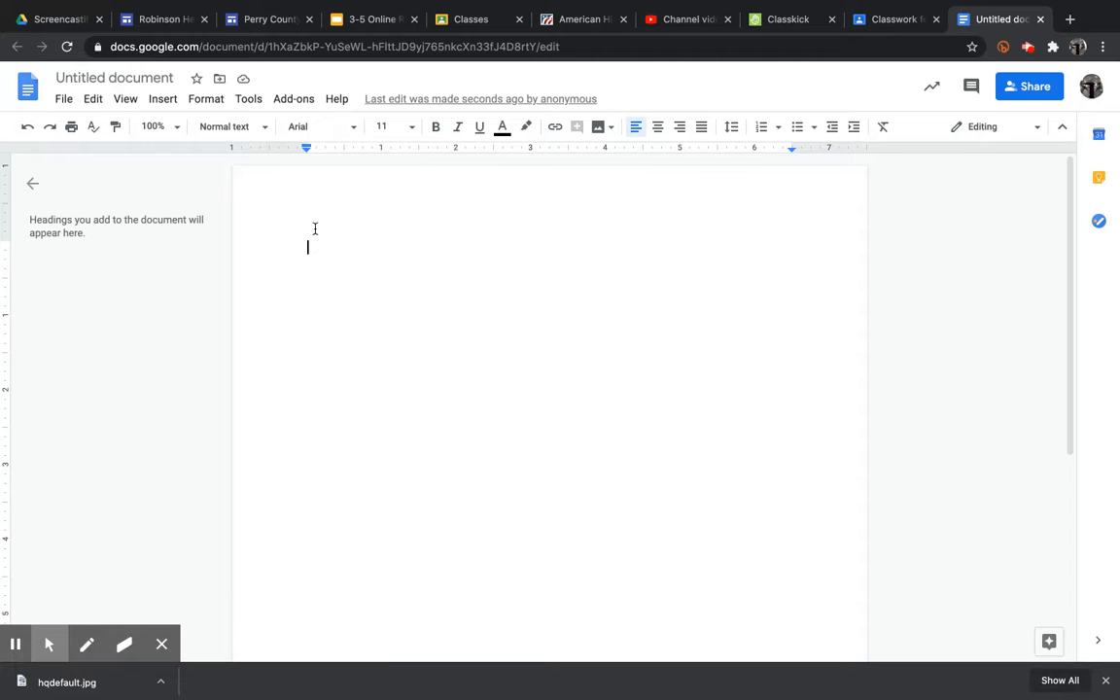
- Insert a 4 x 8 table into the blank document and close it to return to the assignment
left_click(131, 103)
mouse_move(161, 107)
mouse_move(275, 153)
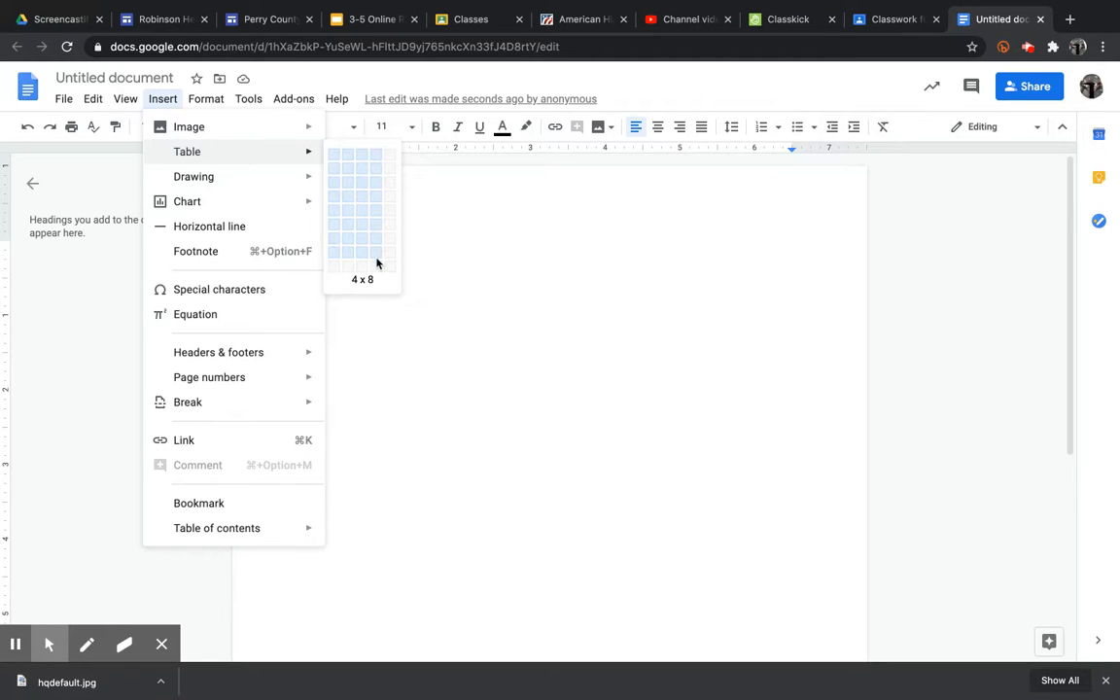
left_click(376, 256)
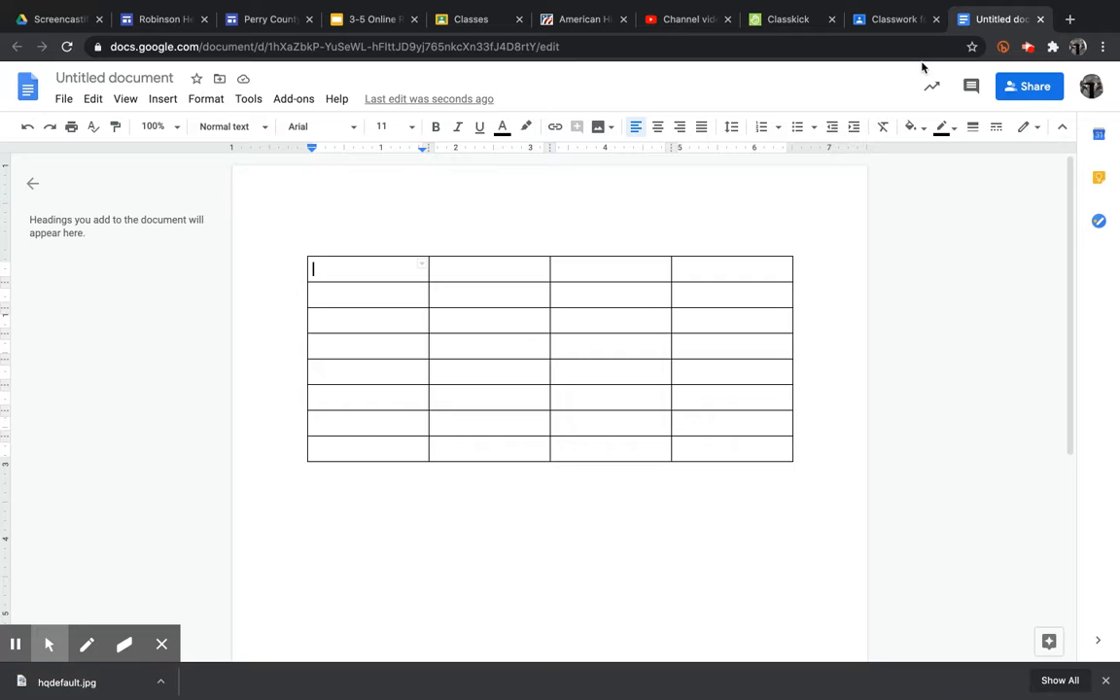
left_click(1041, 19)
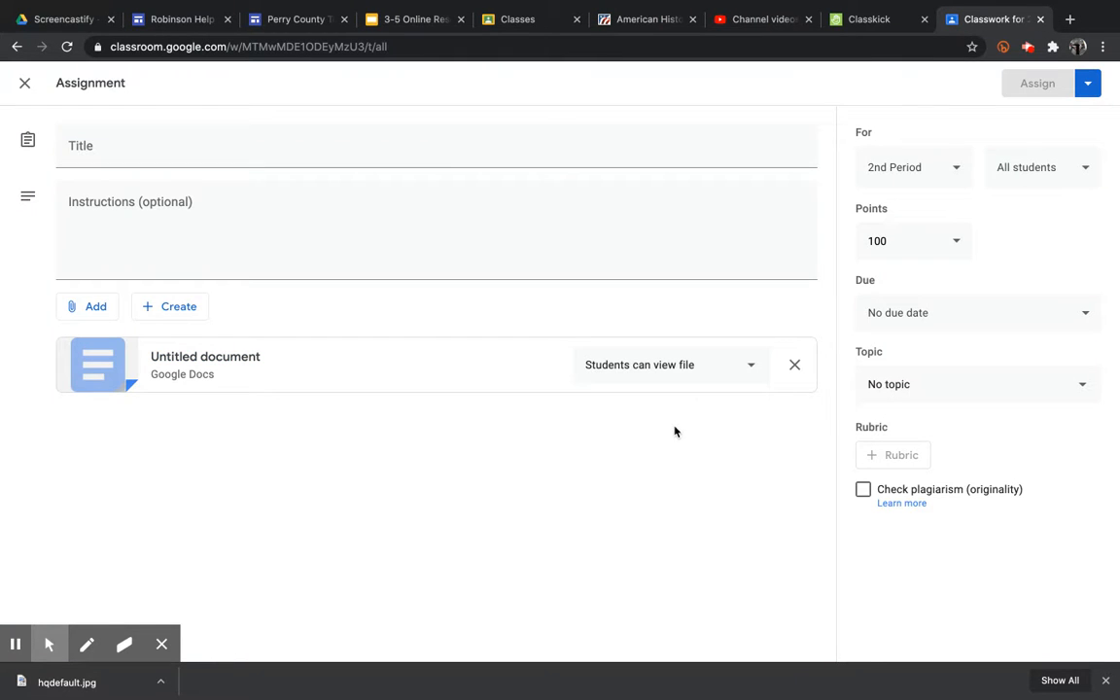
- Set the attached document to "Students can edit file", review the other sharing options, and close the assignment without posting it
left_click(684, 378)
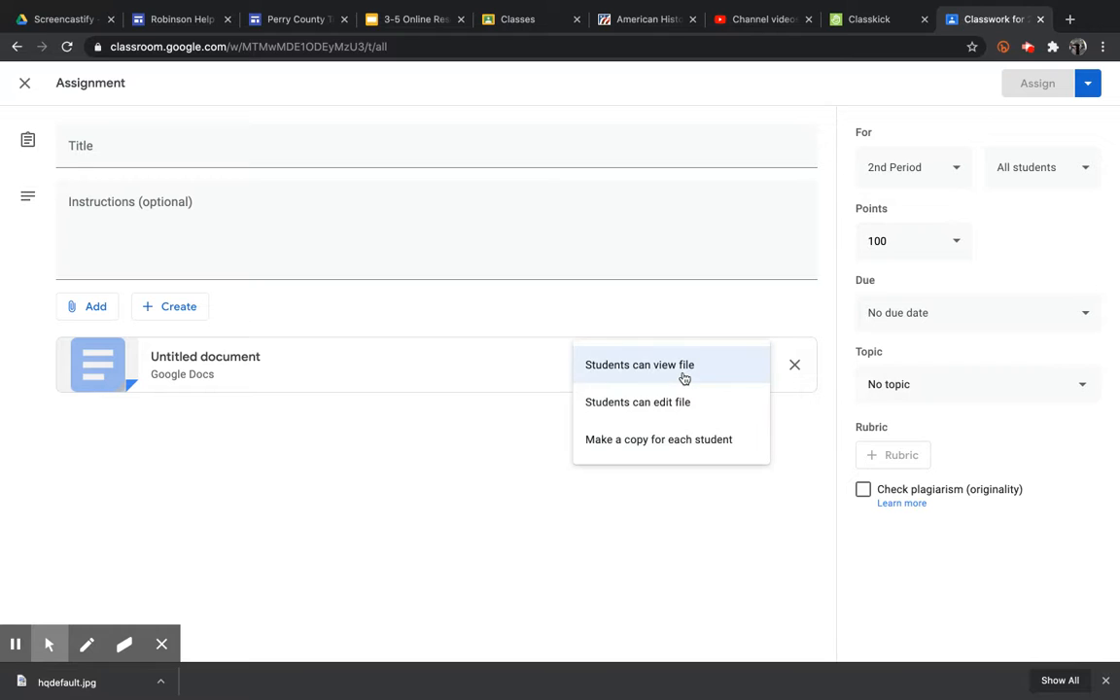
left_click(610, 403)
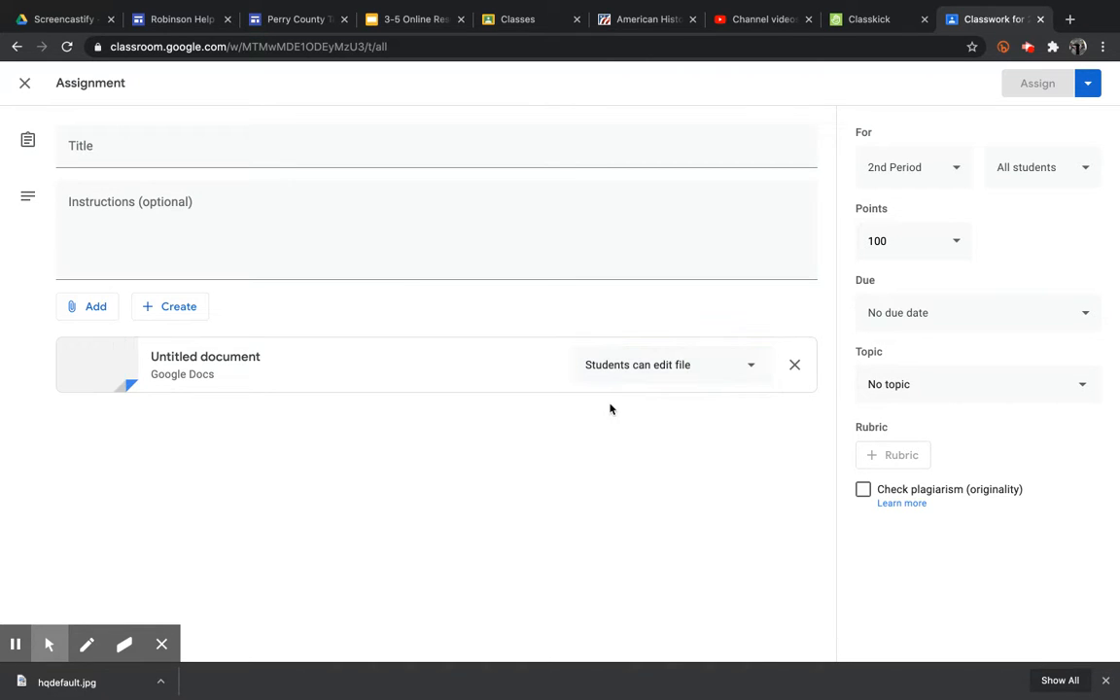
left_click(655, 364)
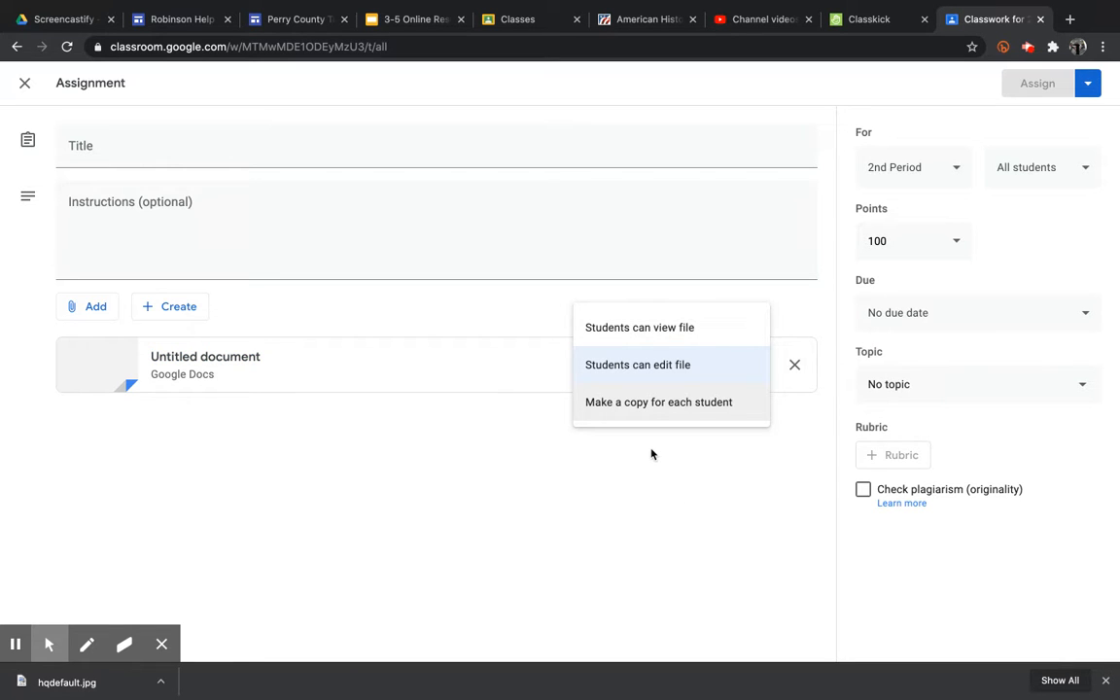
left_click(640, 375)
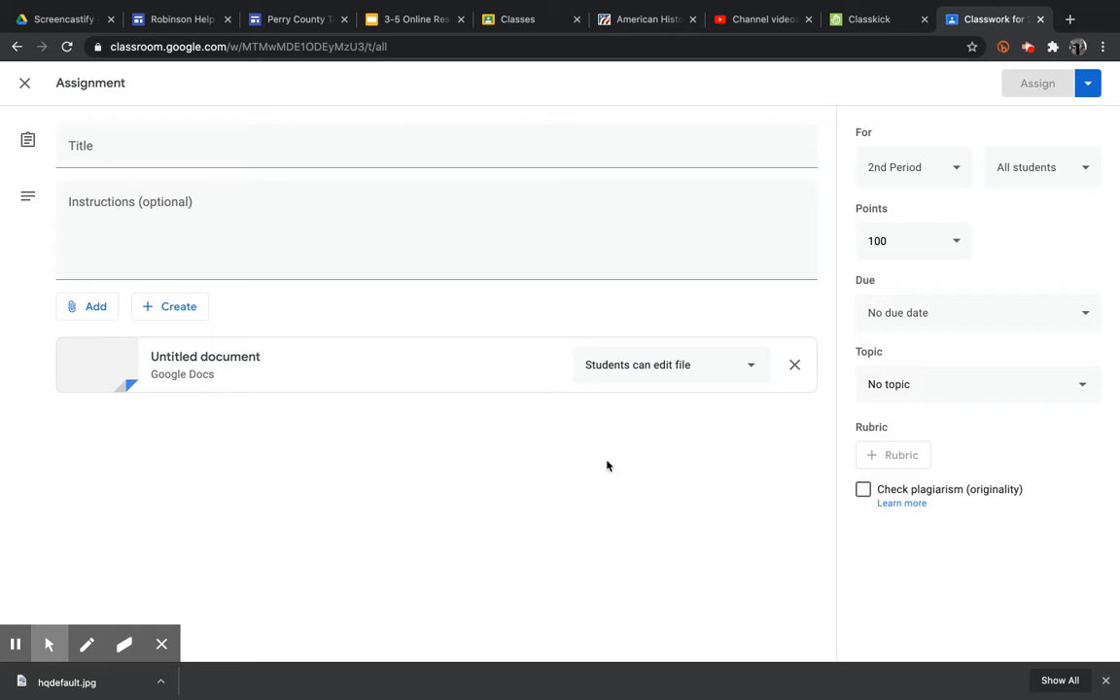
left_click(26, 79)
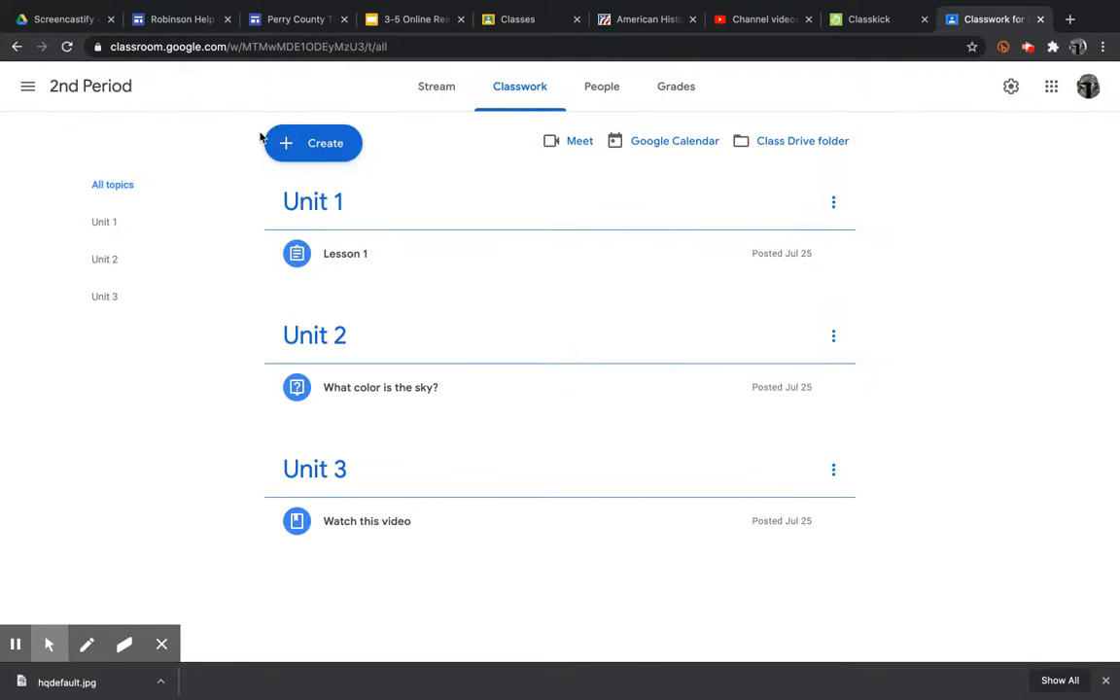
- Switch to the 2020-2021 Google Classroom Course class and show its Classwork
left_click(28, 86)
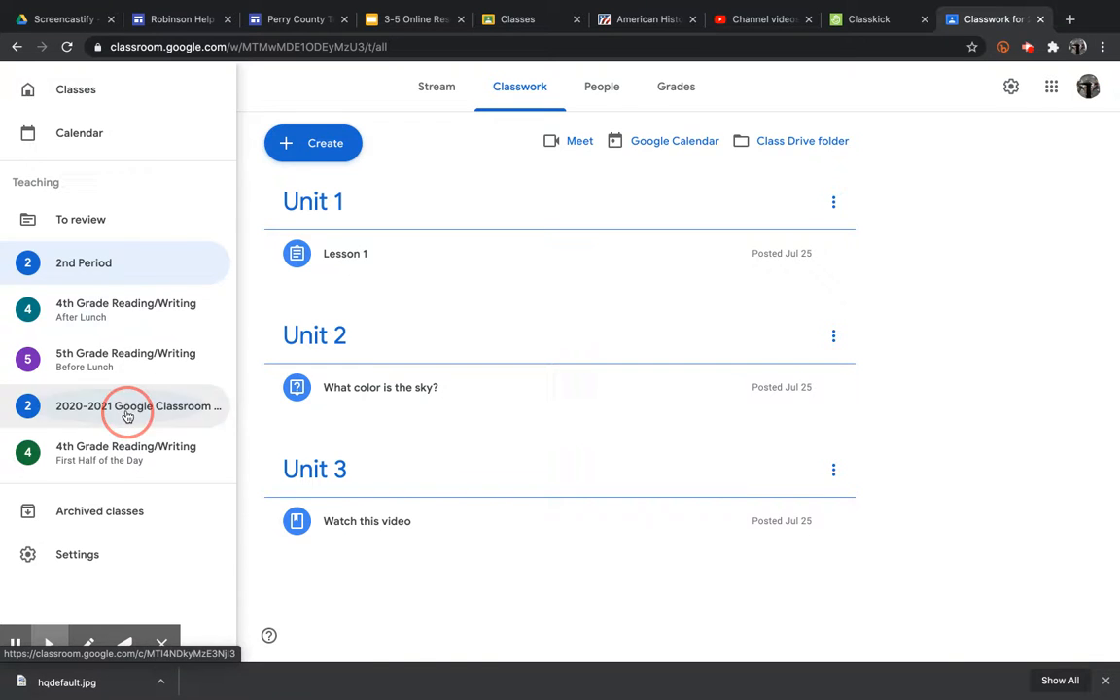
left_click(126, 414)
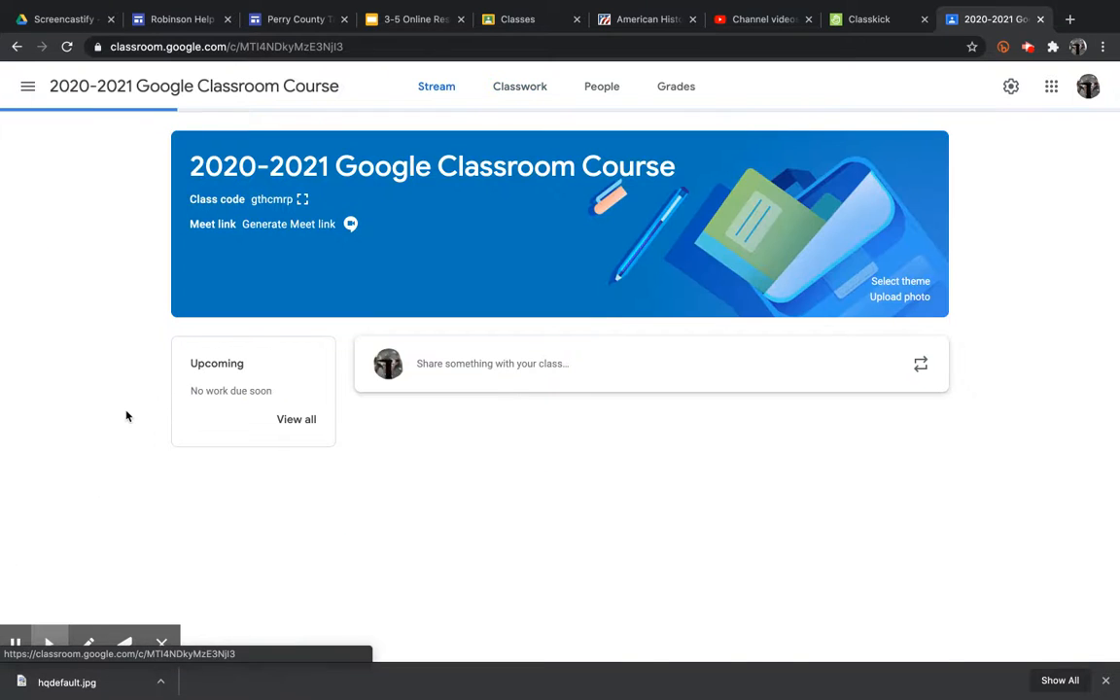
left_click(526, 97)
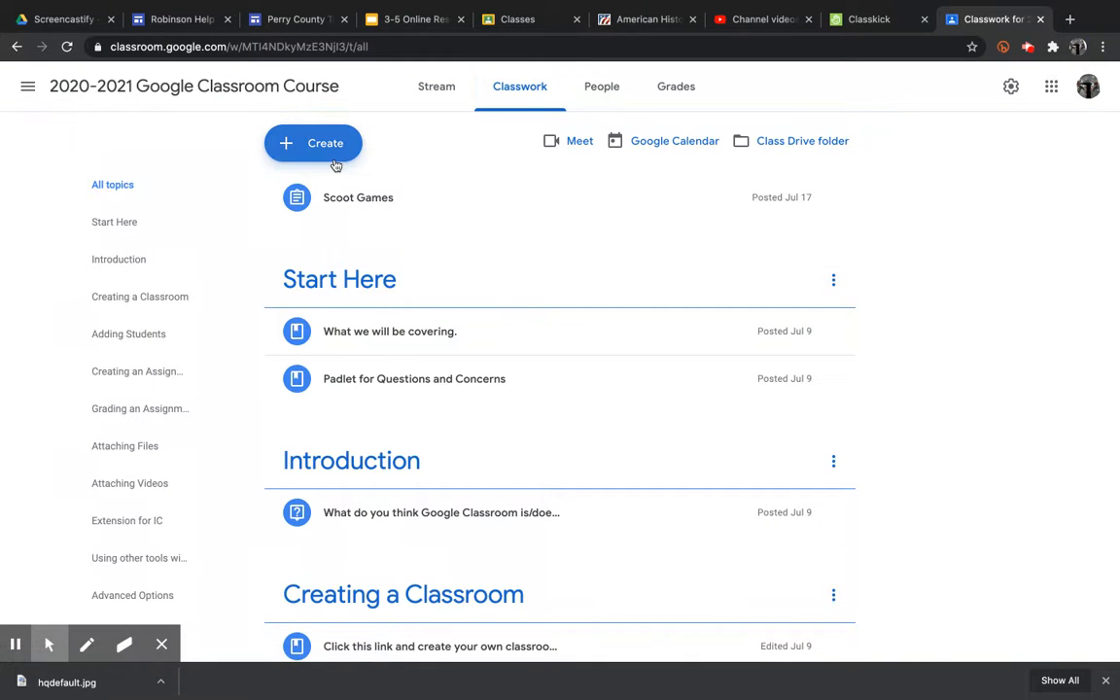
left_click(320, 146)
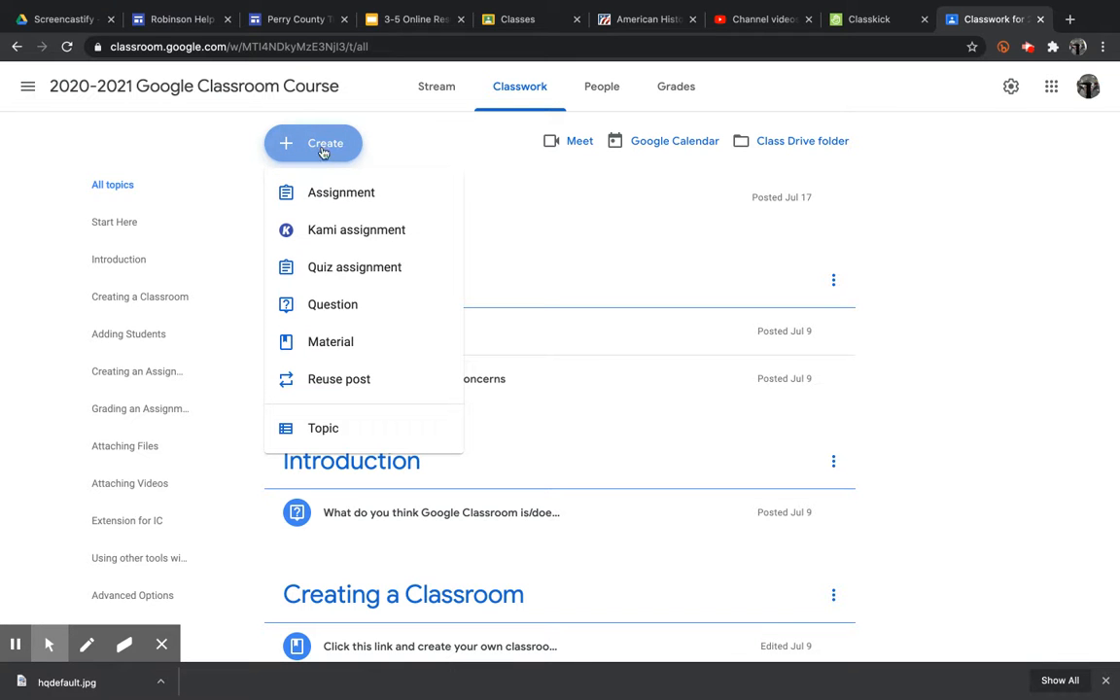
left_click(327, 194)
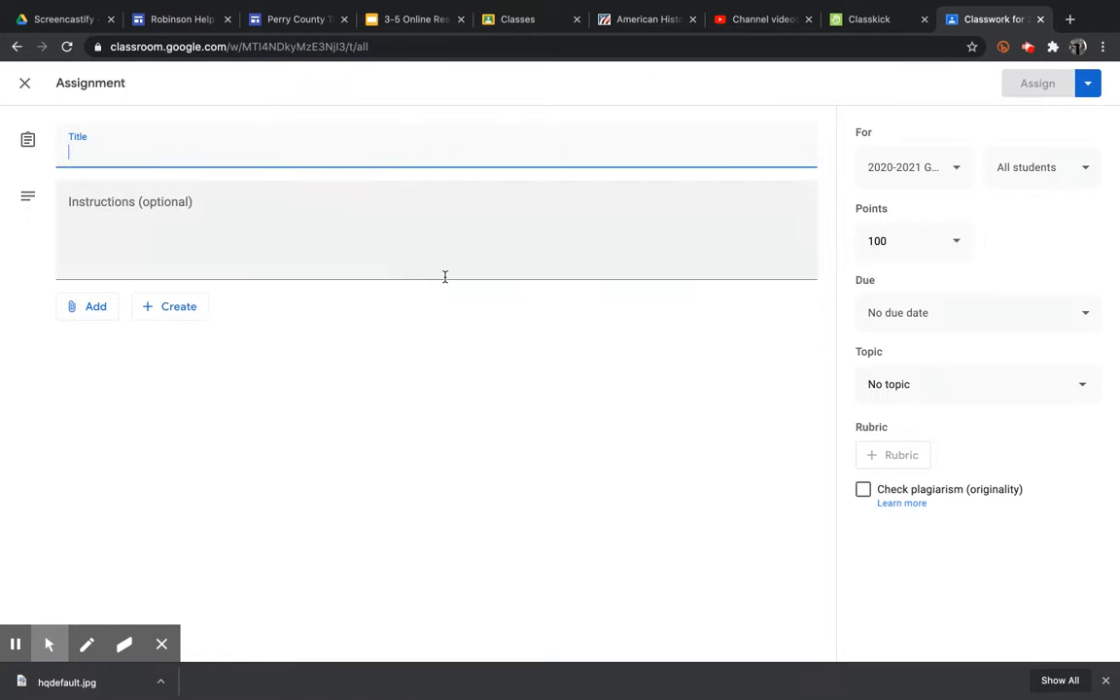
left_click(1071, 171)
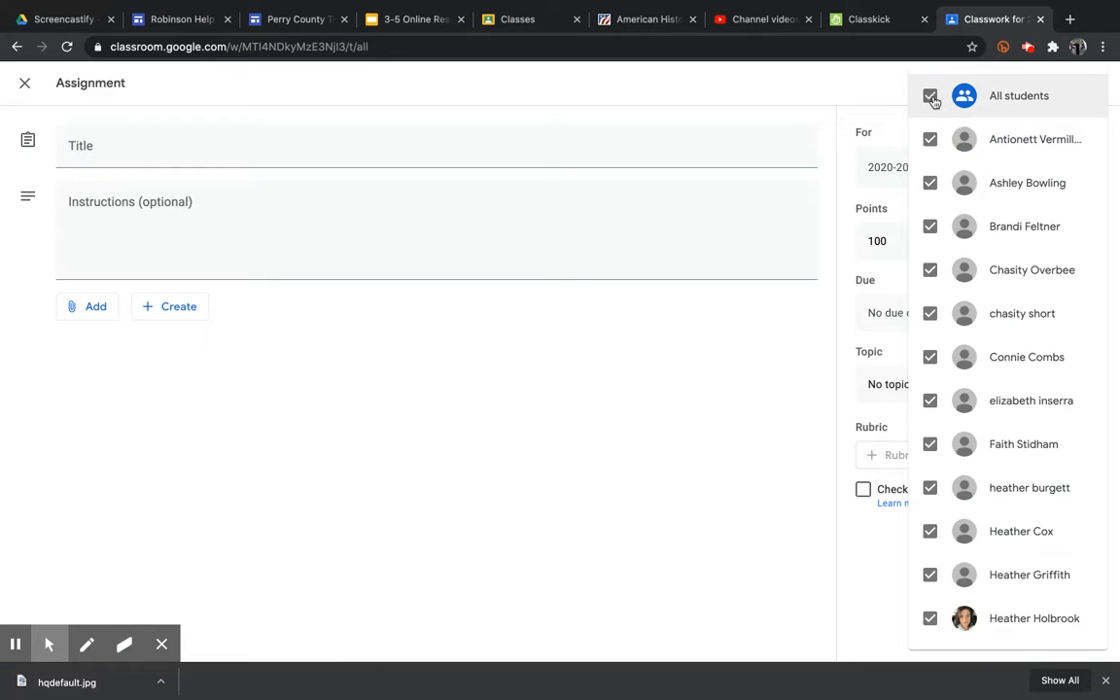
left_click(854, 85)
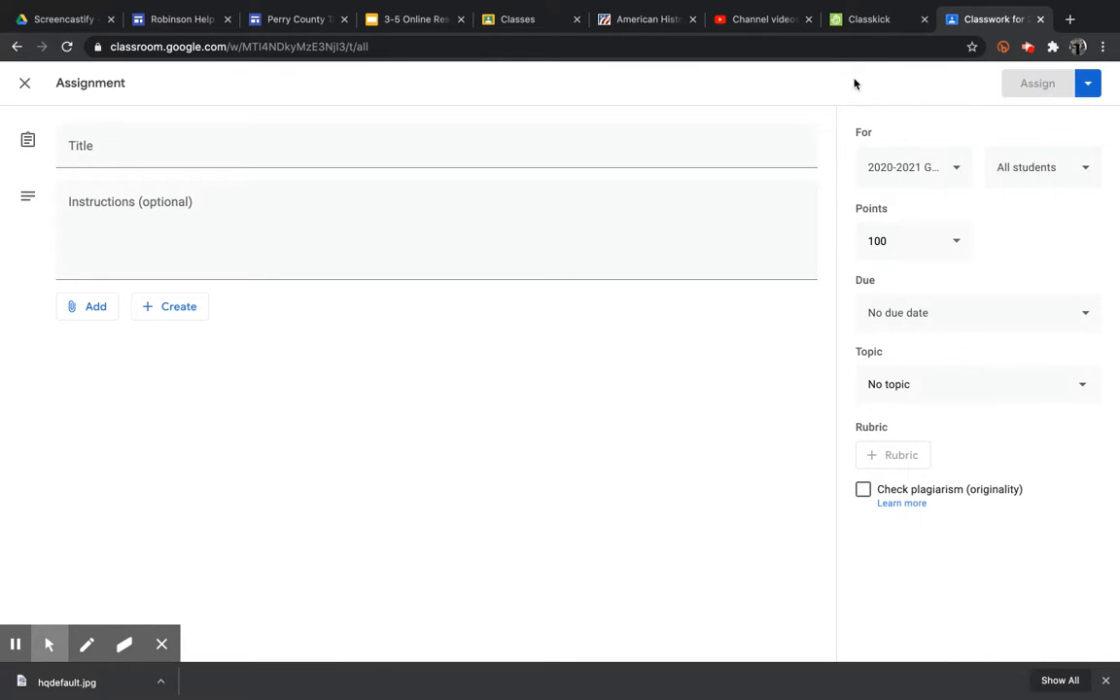
left_click(25, 84)
- Start a new assignment with the title "Test" and the instructions "Test"
left_click(317, 146)
left_click(370, 197)
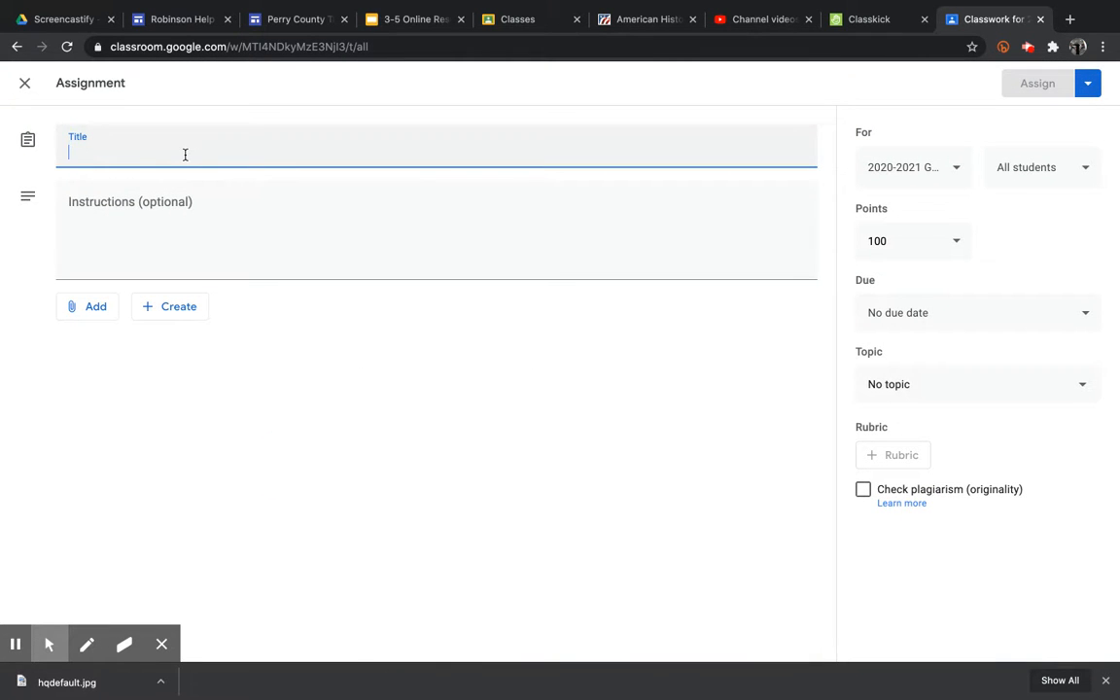
type("Test")
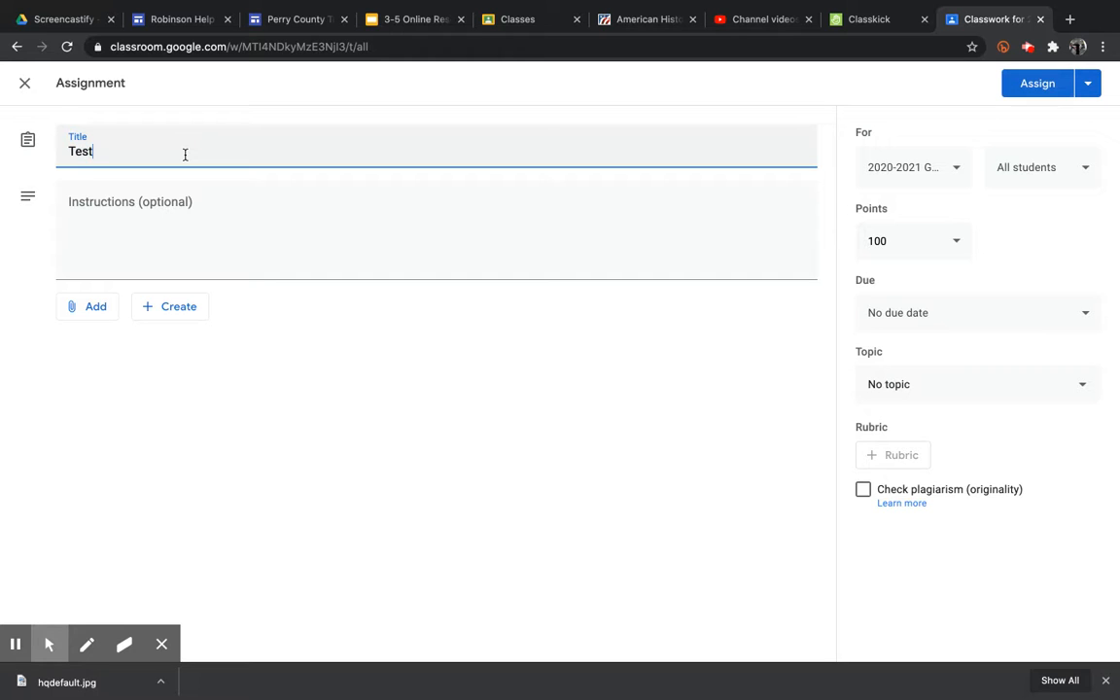
key("Tab")
type("Test")
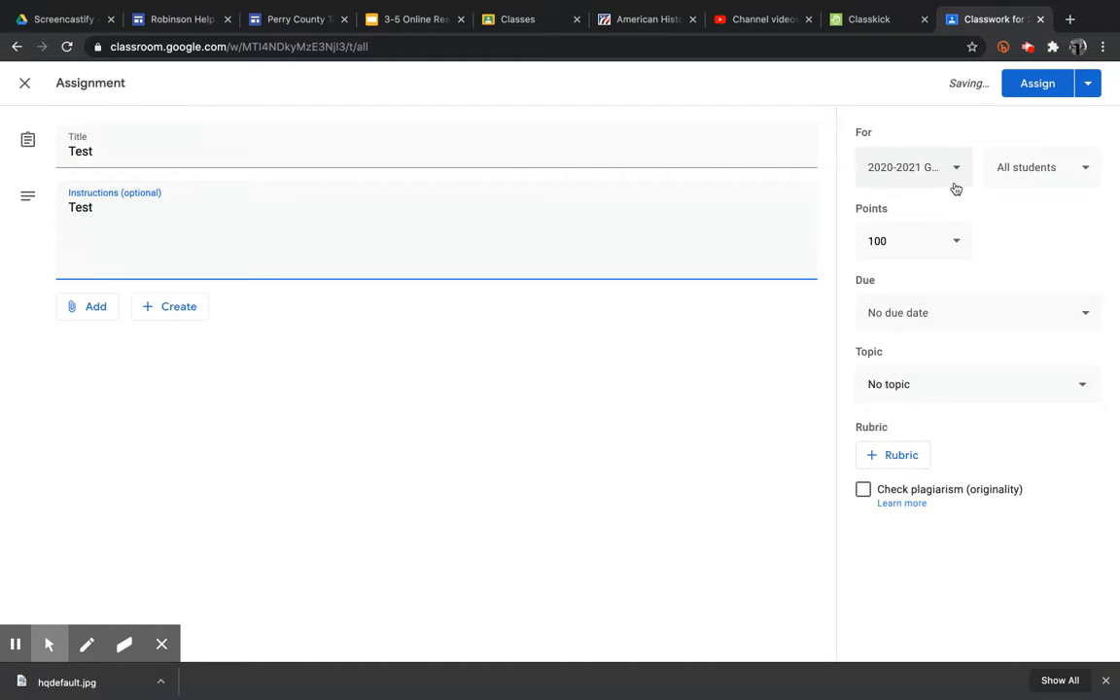
- Limit the assignment to only the fifth, seventh, eleventh and twelfth students in the list and post it
left_click(1038, 179)
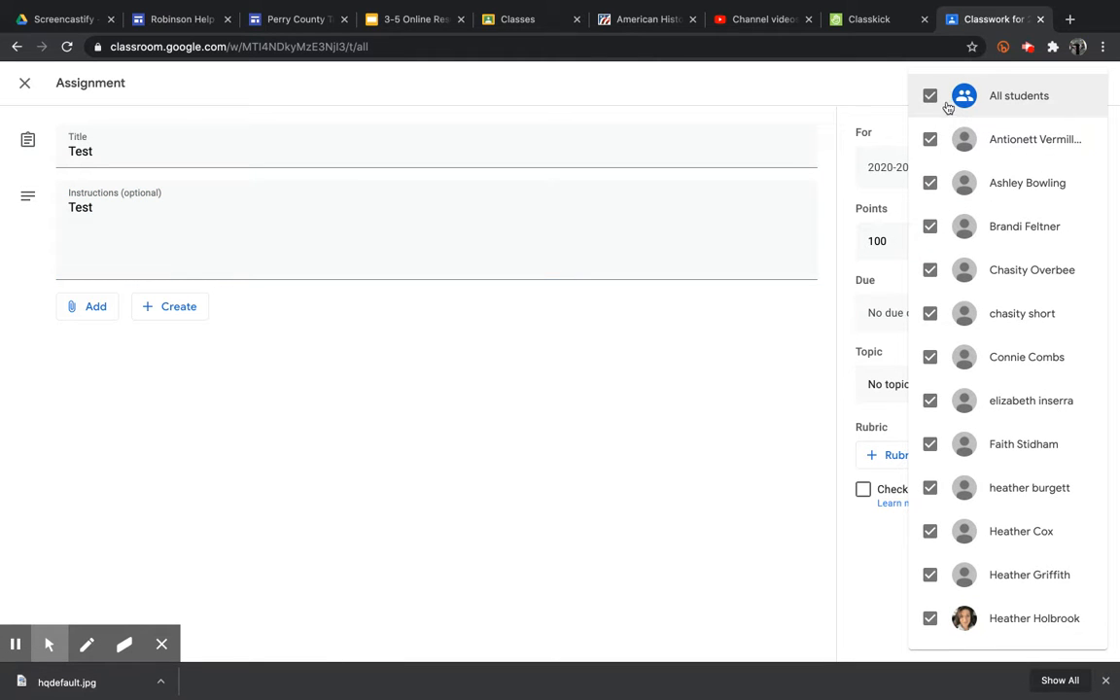
left_click(930, 97)
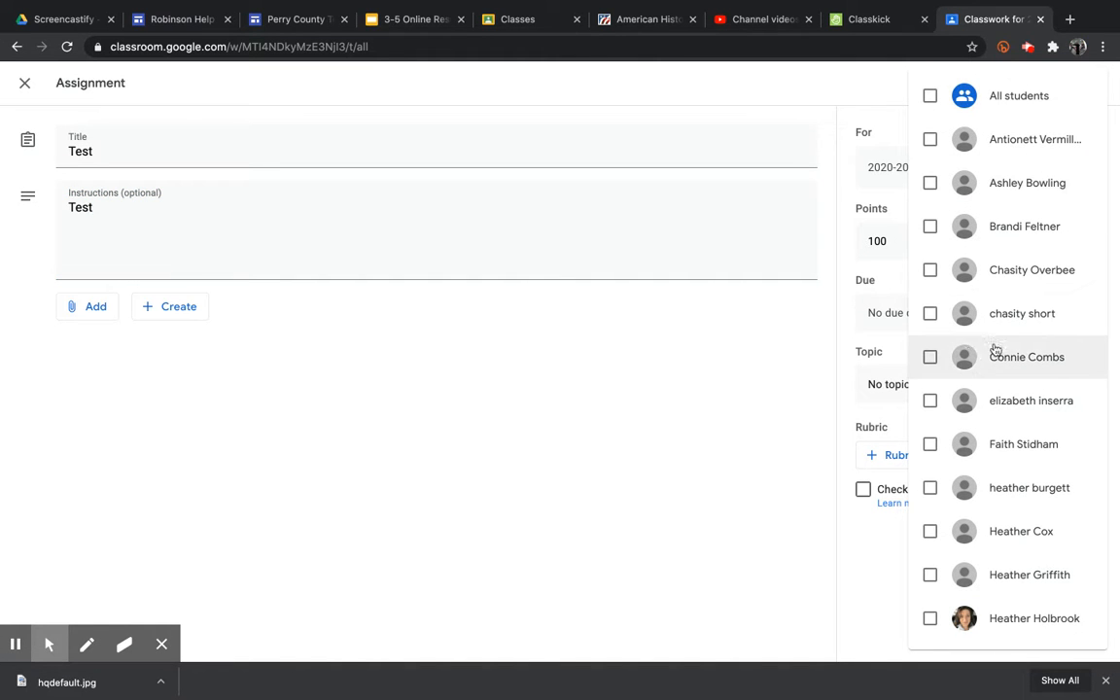
left_click(933, 316)
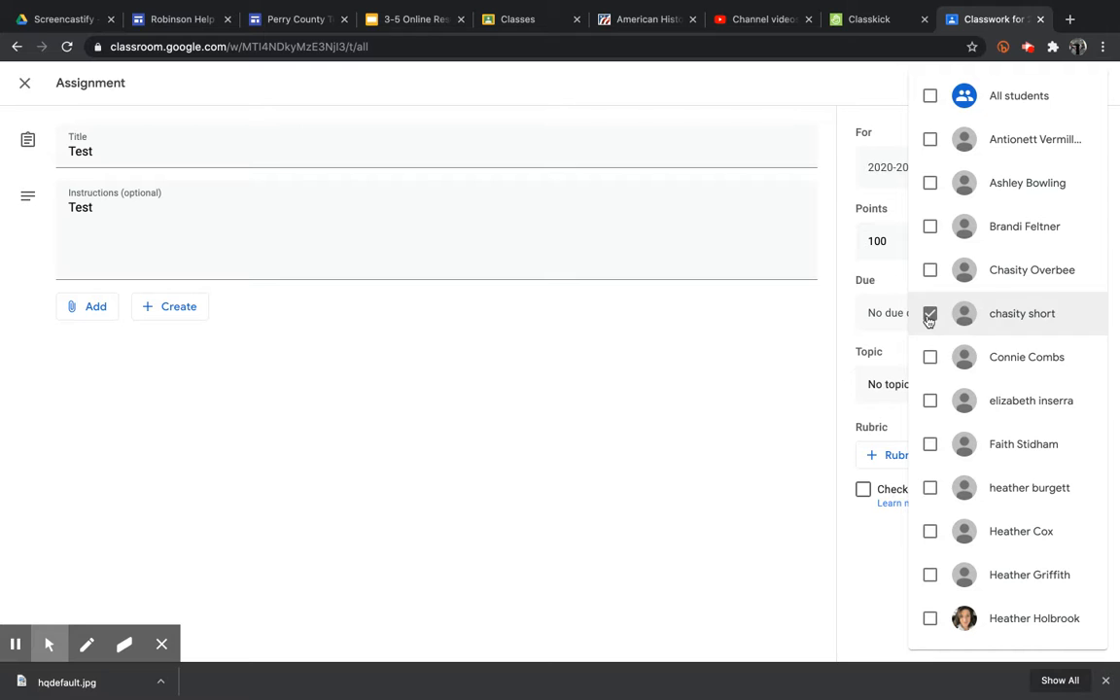
left_click(928, 408)
left_click(929, 576)
left_click(929, 618)
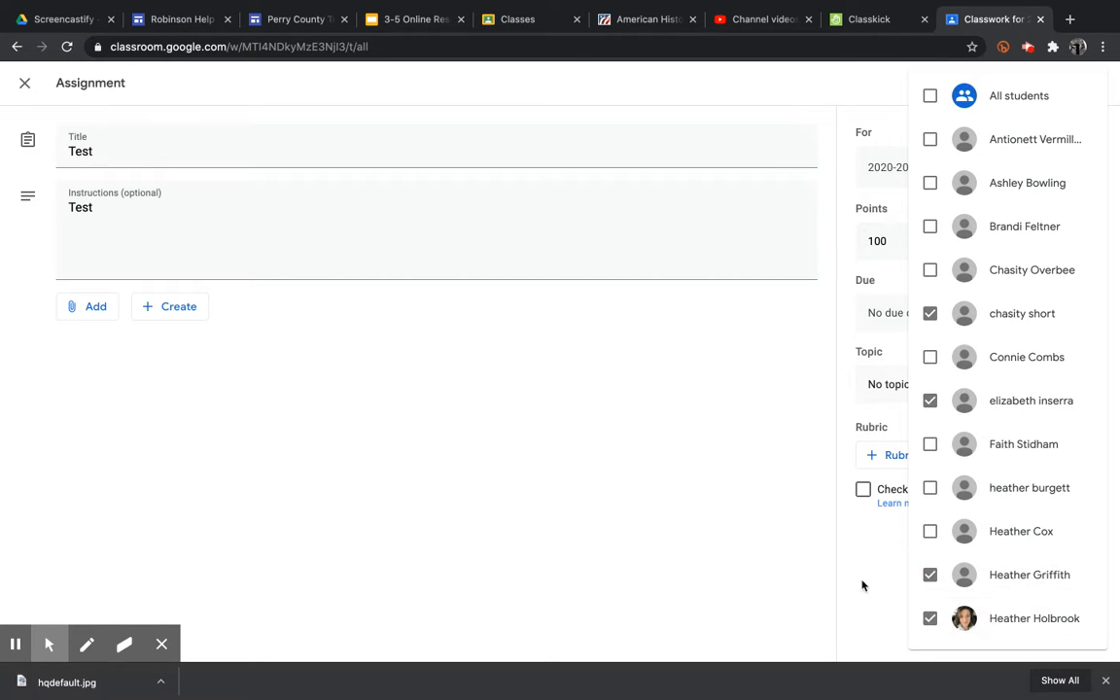
left_click(742, 476)
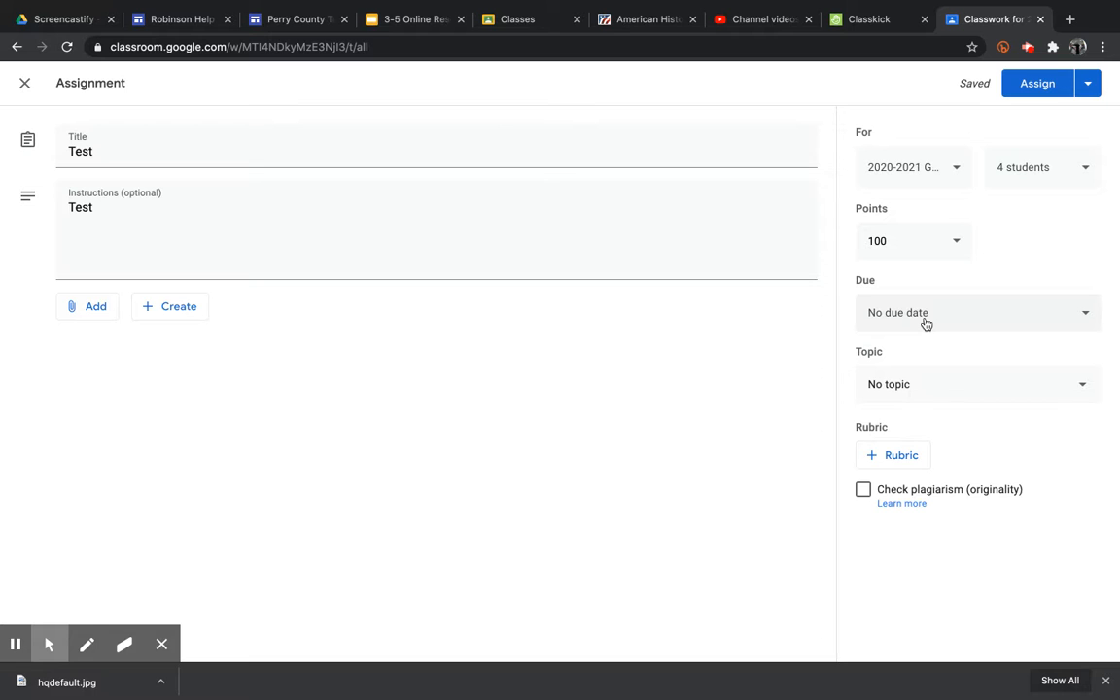
left_click(1040, 90)
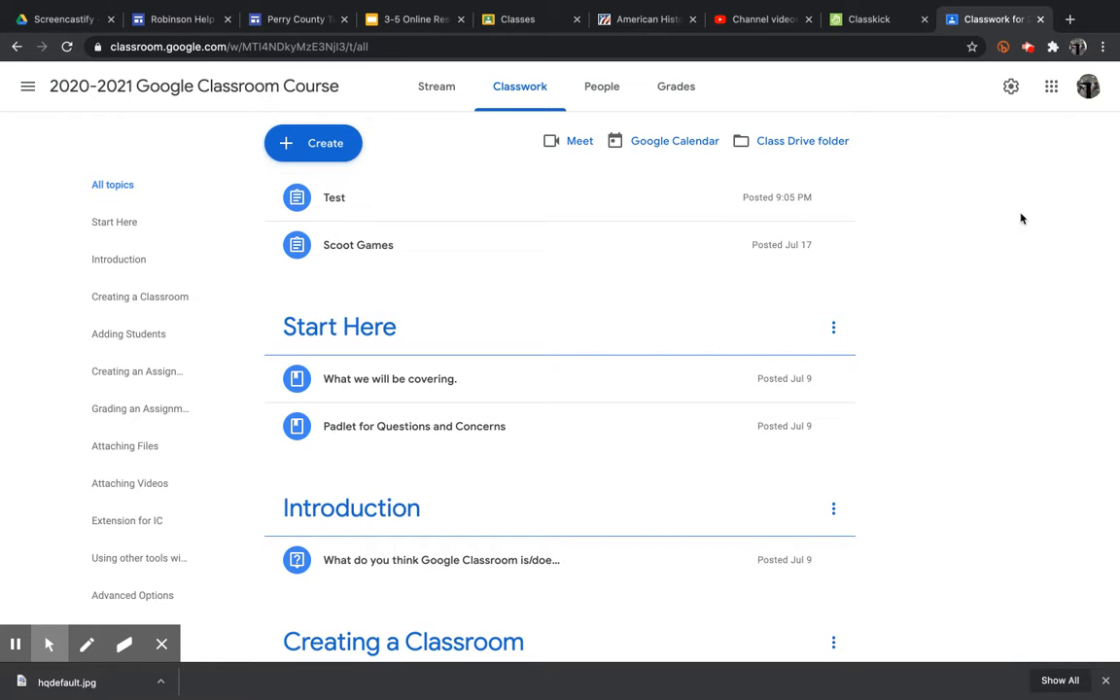
- Start another assignment, attach a newly created Google Slides presentation, and close the presentation to return to the assignment
left_click(307, 142)
left_click(331, 194)
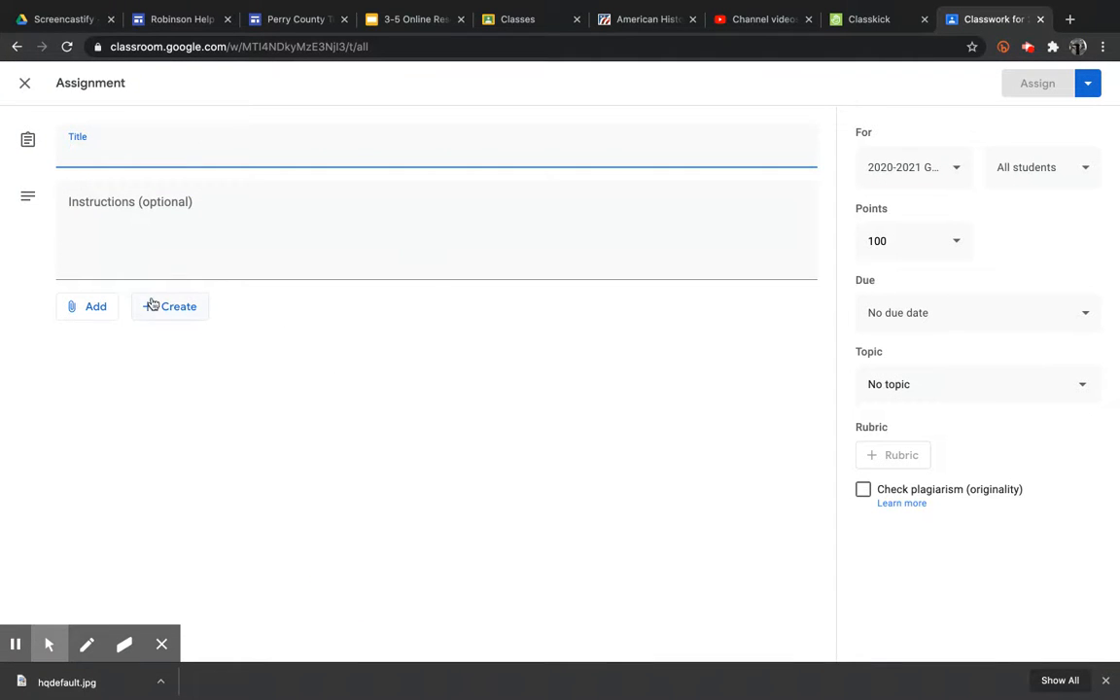
left_click(160, 305)
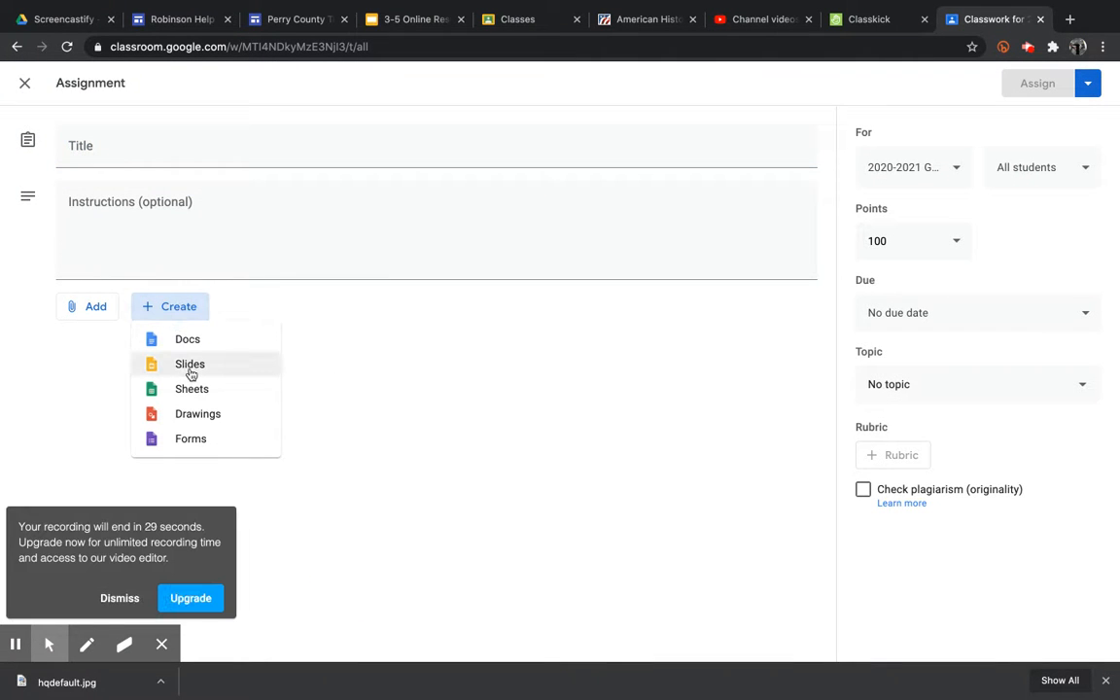
left_click(190, 365)
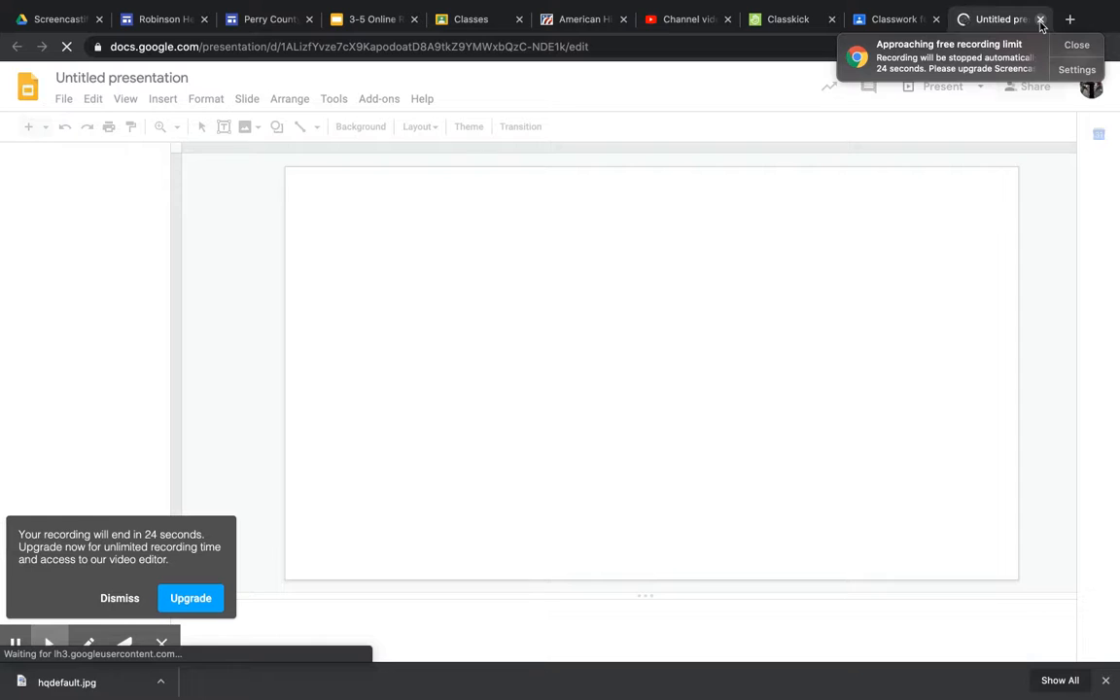
left_click(1040, 19)
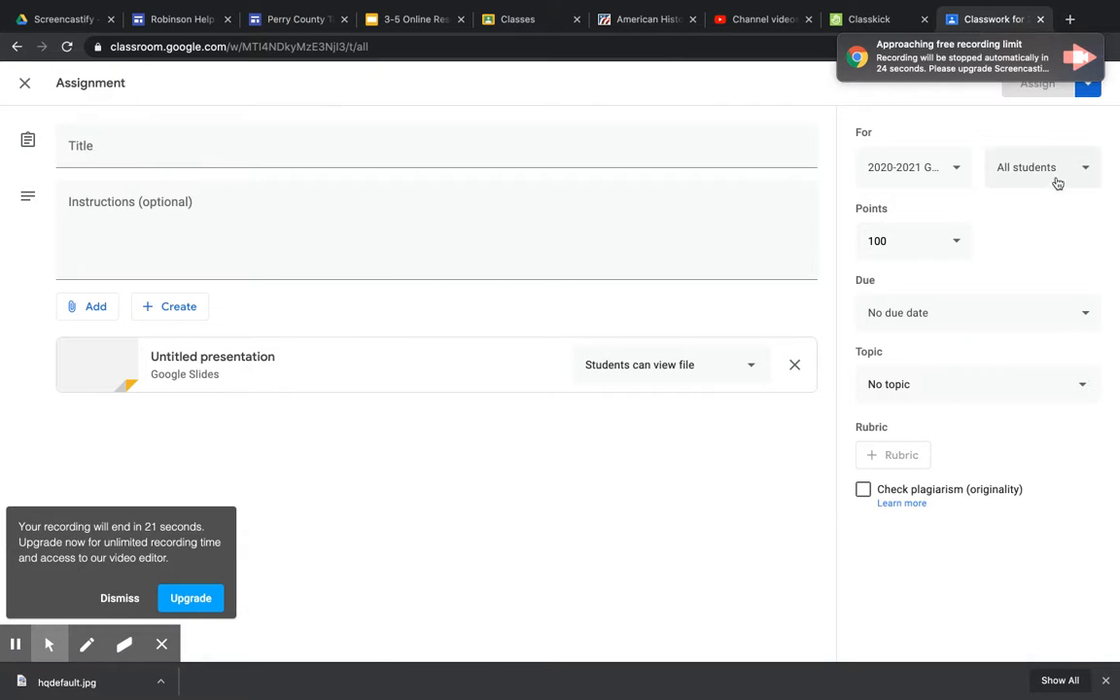
- Deselect all students and assign the work only to the first four students in the list
left_click(1052, 171)
left_click(929, 98)
left_click(929, 140)
left_click(929, 184)
left_click(929, 227)
left_click(929, 270)
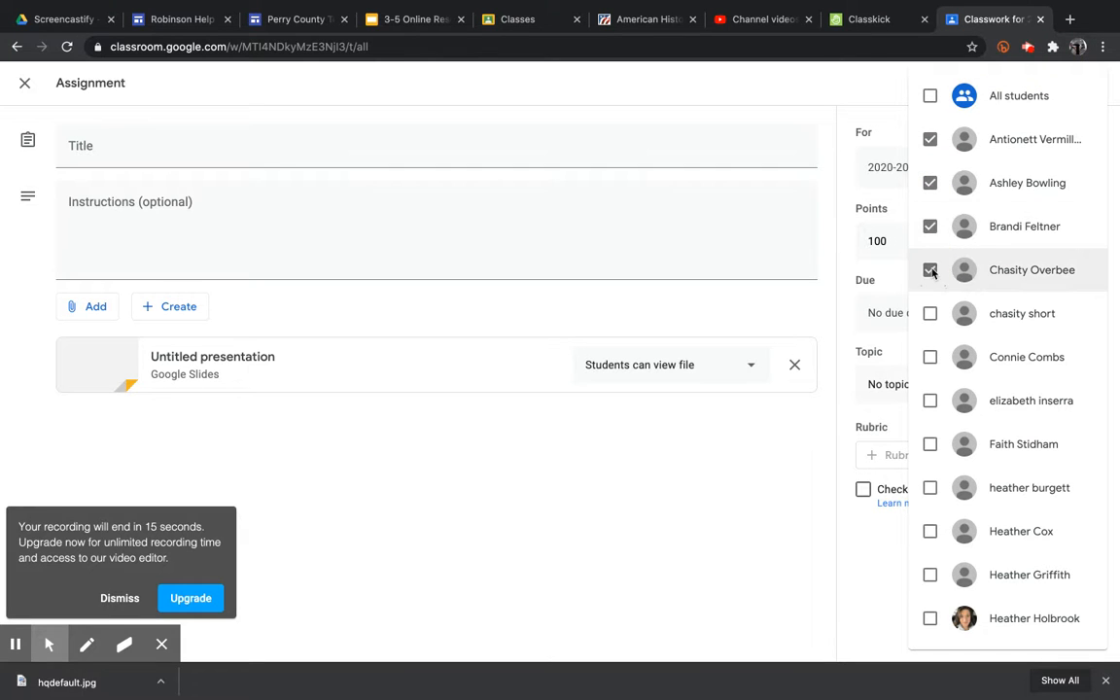
left_click(714, 474)
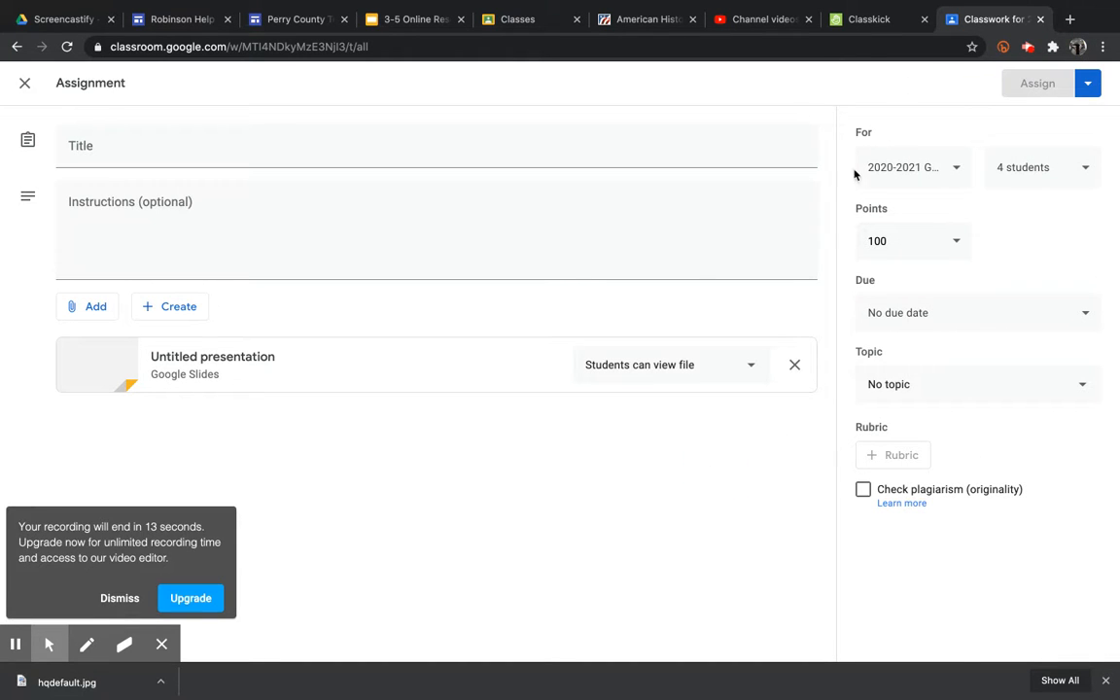
- Title the assignment "Test" and set the attached presentation to "Students can edit file"
left_click(473, 154)
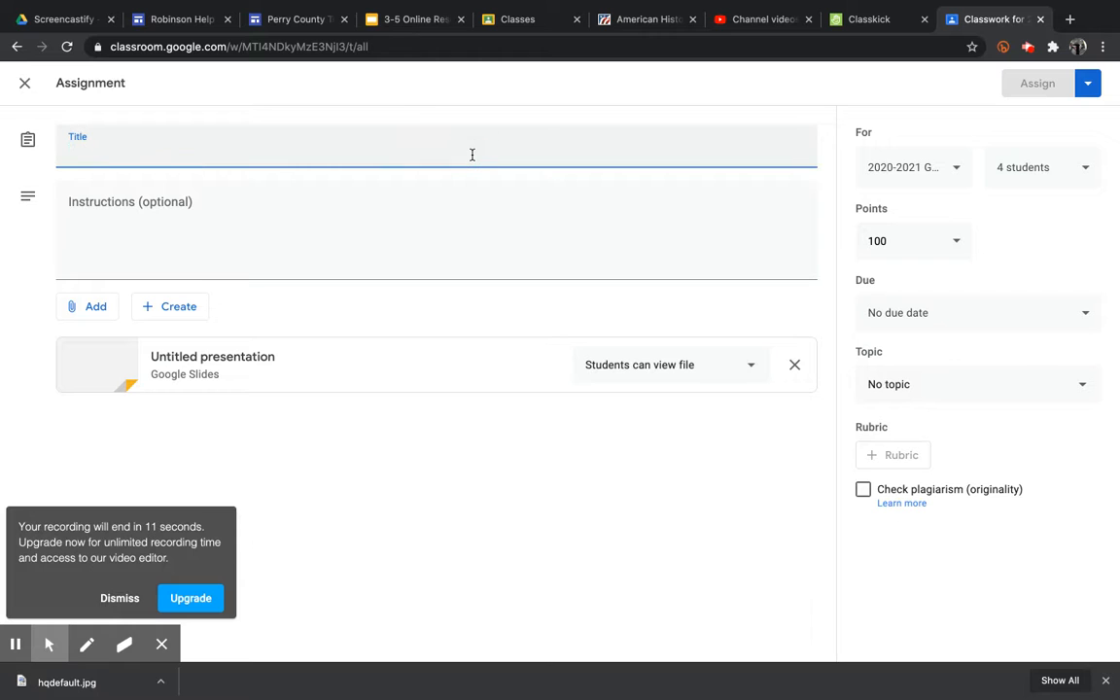
type("Test")
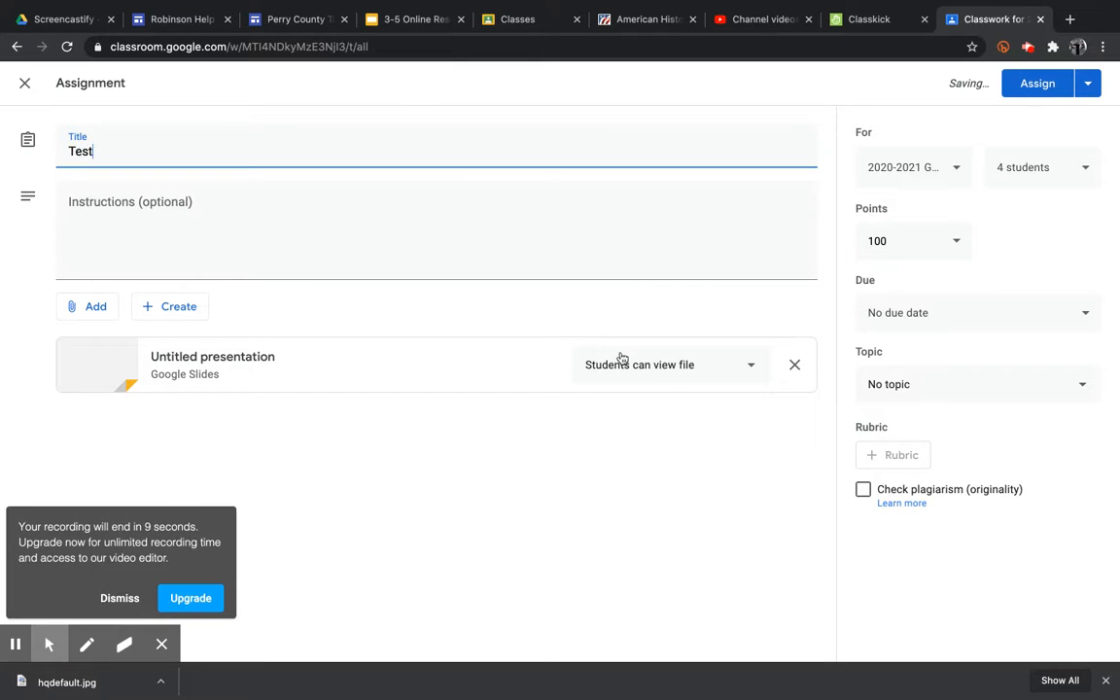
left_click(622, 356)
left_click(634, 405)
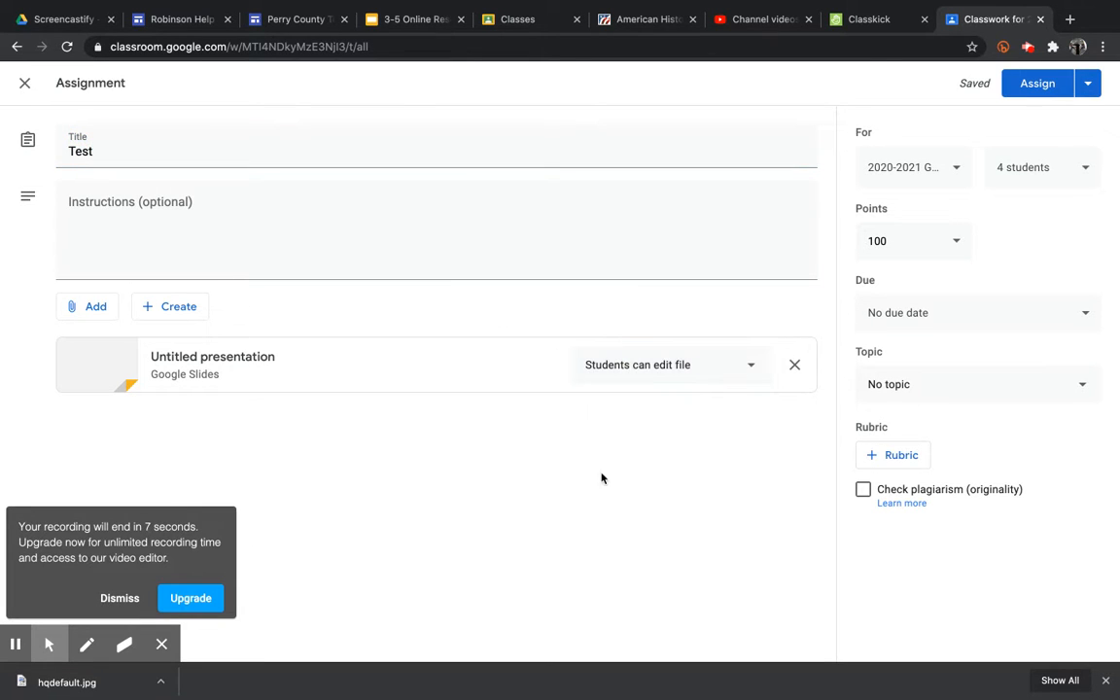